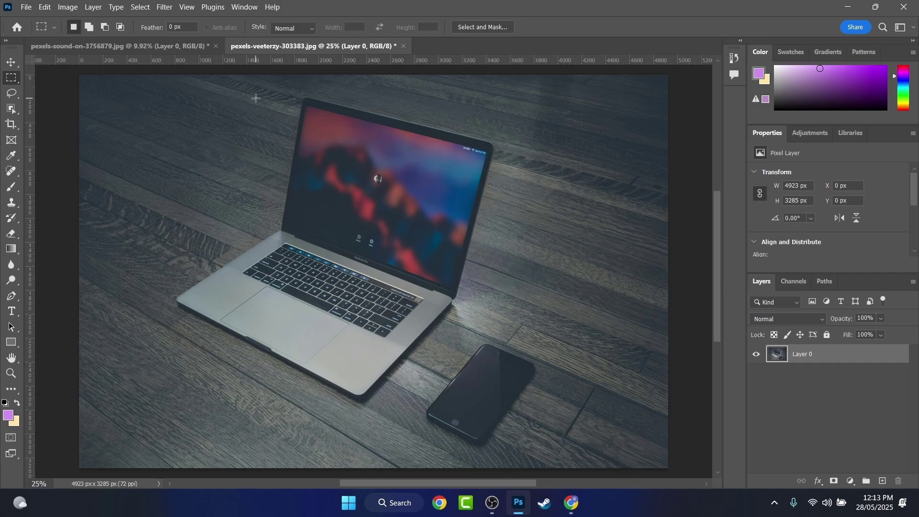
- Switch to File Explorer and browse the item images in the Minecraft PNGs folder
key(alt+Tab)
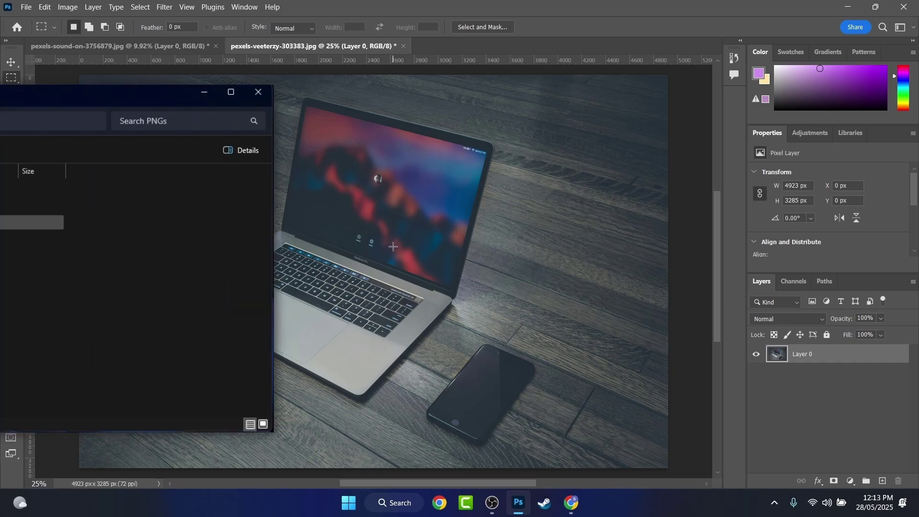
double_click(272, 225)
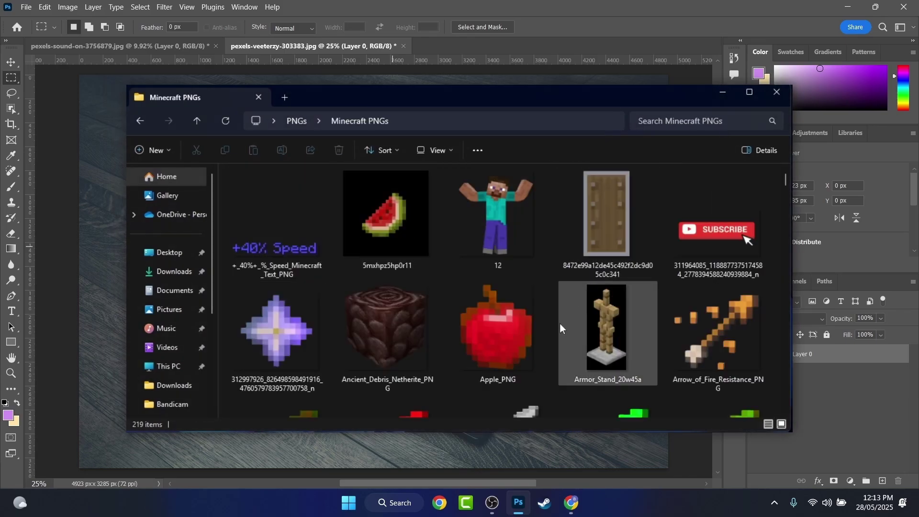
scroll(562, 323, down, 15)
scroll(562, 322, down, 20)
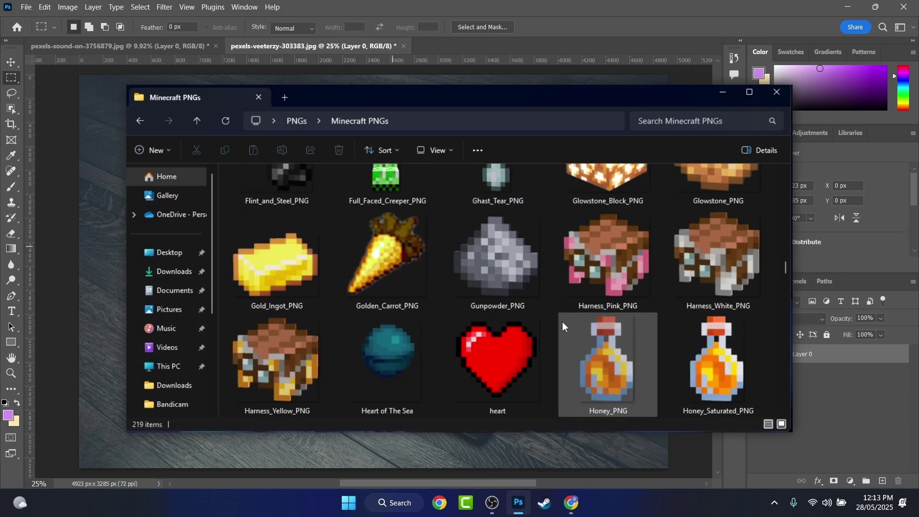
scroll(473, 309, down, 10)
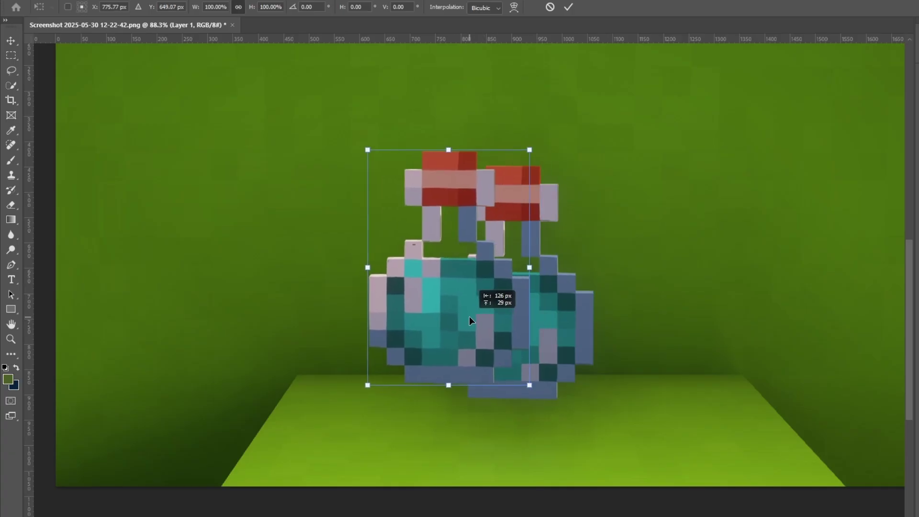
- Move the potion cut-out up and left off the original, and paint over its stray green pixels with the matching pale purple
drag(469, 317, 357, 291)
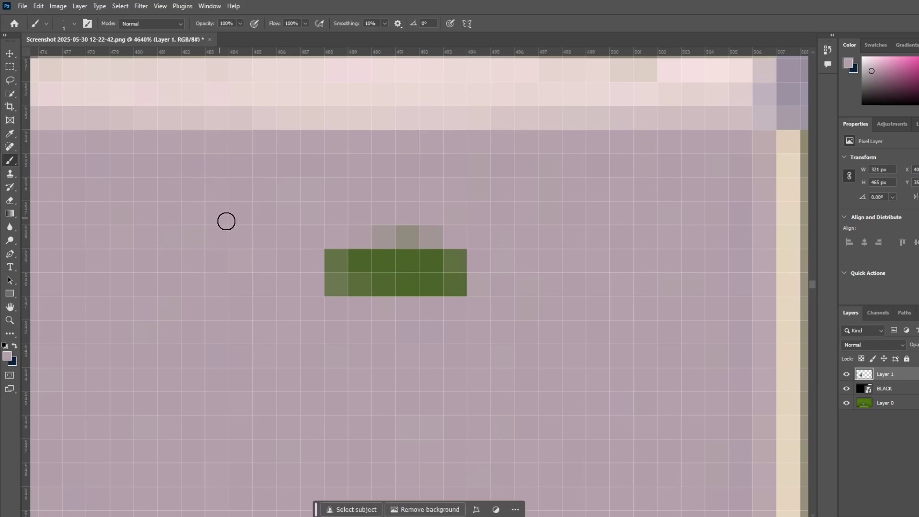
mouse_move(331, 252)
mouse_down()
mouse_move(335, 271)
mouse_move(398, 278)
mouse_move(360, 268)
mouse_move(397, 276)
mouse_move(401, 250)
mouse_move(423, 267)
mouse_move(391, 277)
mouse_move(415, 261)
mouse_move(437, 283)
mouse_up()
- Delete the leftover background and edge pixels between the two sides of the potion's neck using rectangular selections on Layer 1
drag(307, 90, 438, 423)
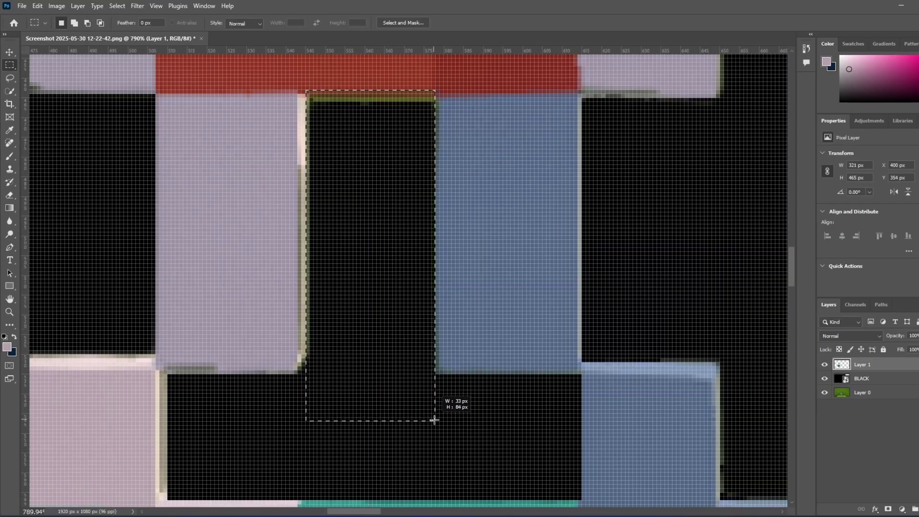
key(Delete)
drag(298, 90, 368, 417)
key(Delete)
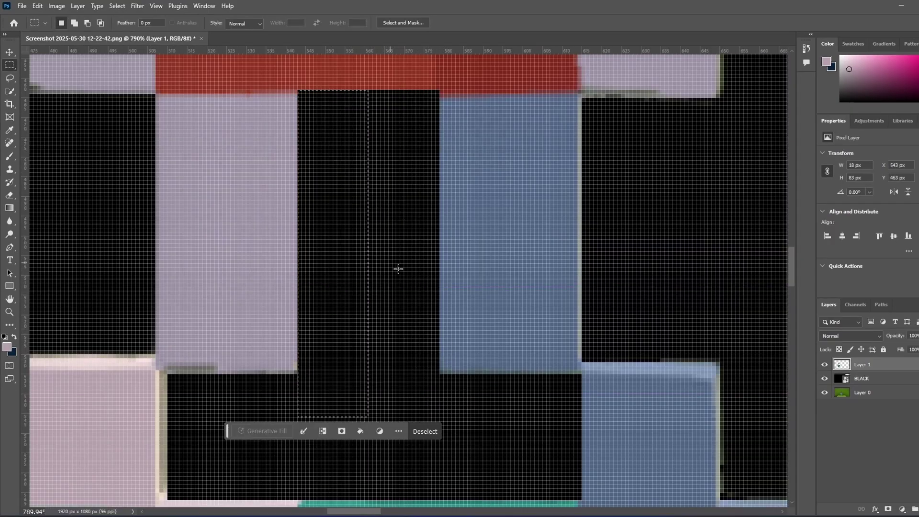
key(ctrl+d)
scroll(431, 263, down, 3)
scroll(470, 287, down, 3)
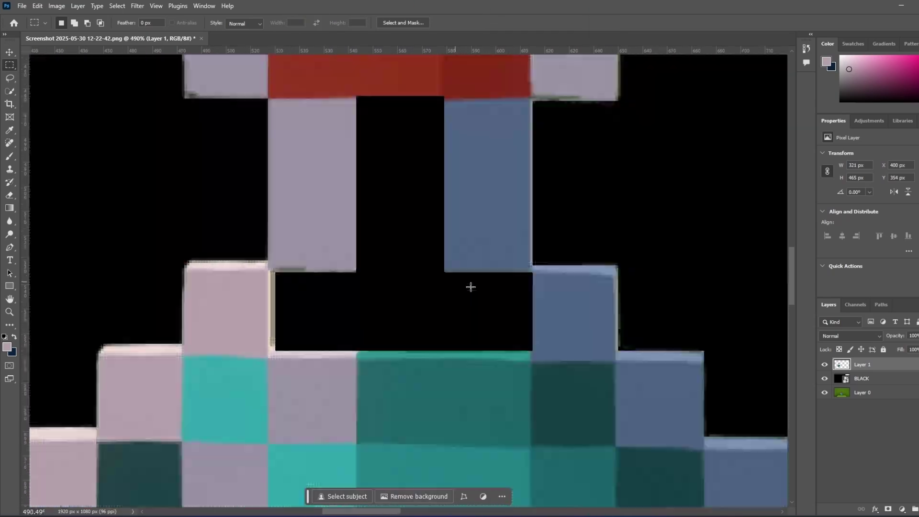
scroll(693, 351, up, 2)
scroll(693, 351, up, 2)
drag(725, 356, 516, 146)
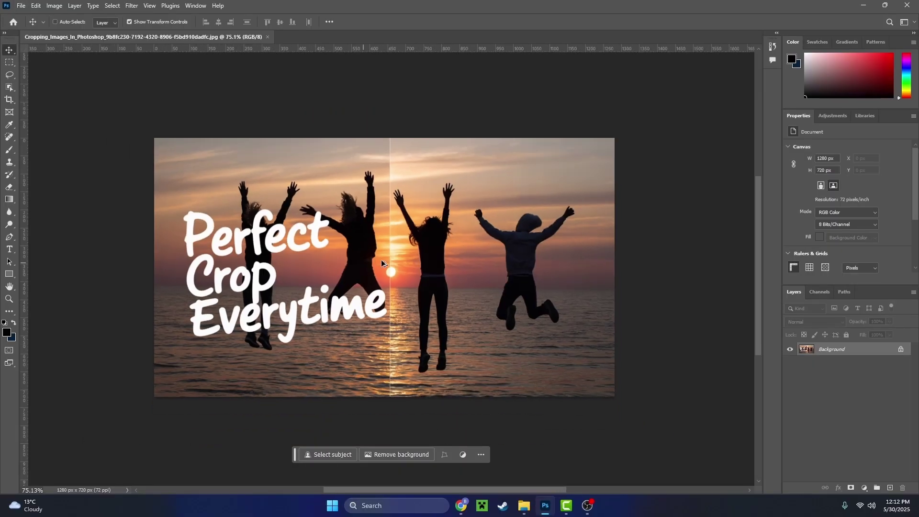
- Examine the sunset photo at different magnifications, from the whole canvas down to single pixels near the sun and jumping silhouettes
scroll(382, 262, down, 1)
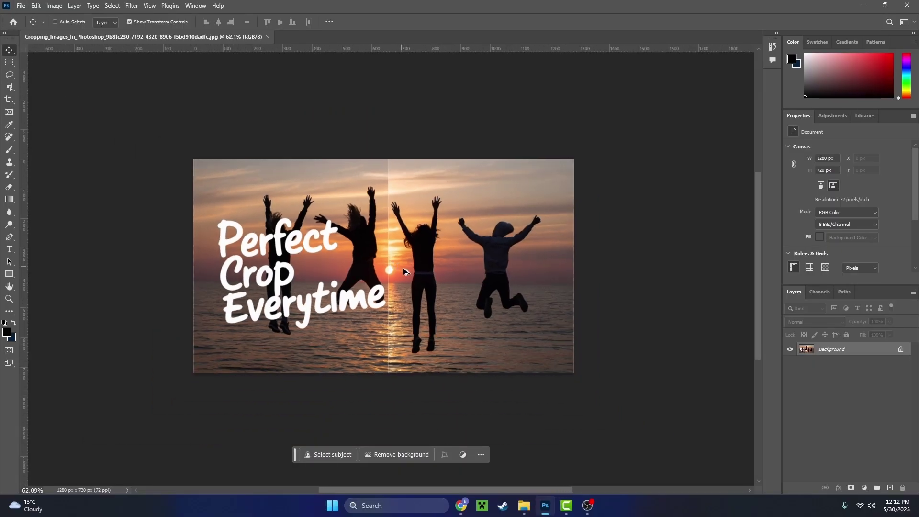
drag(391, 283, 419, 287)
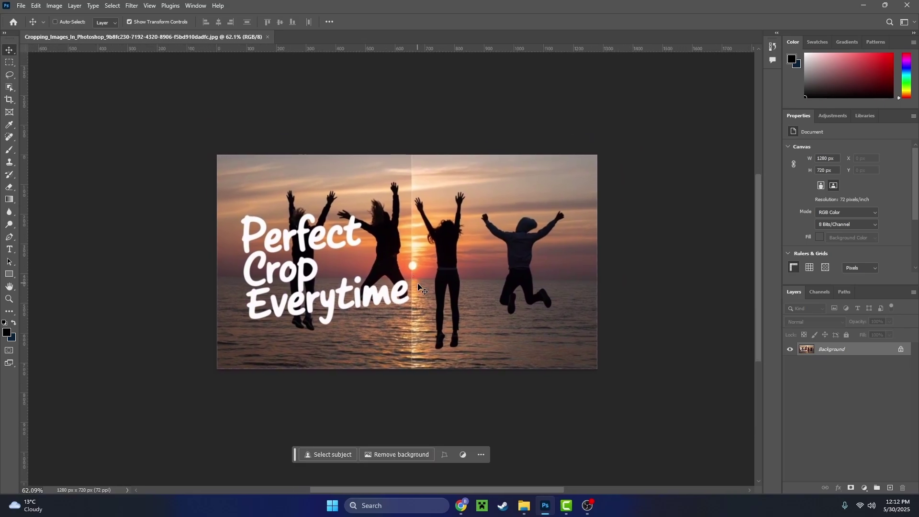
scroll(418, 282, up, 3)
drag(532, 204, 293, 258)
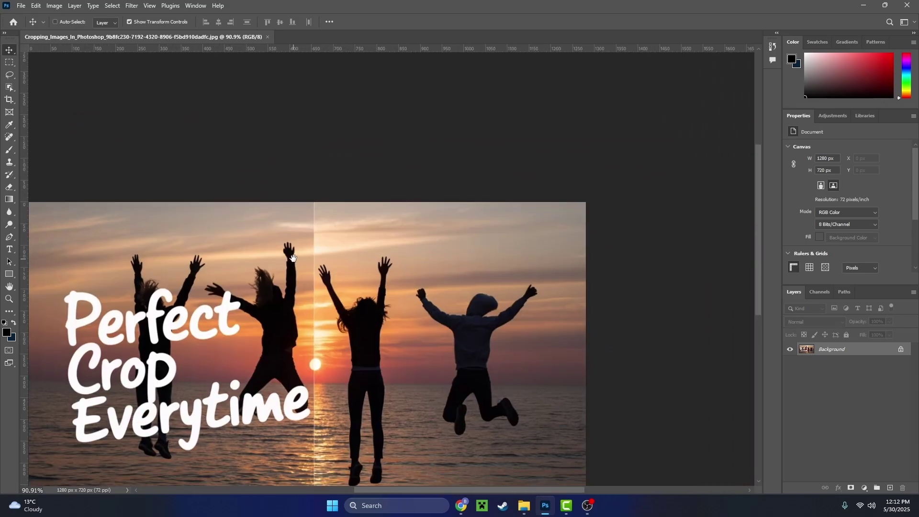
scroll(424, 277, down, 3)
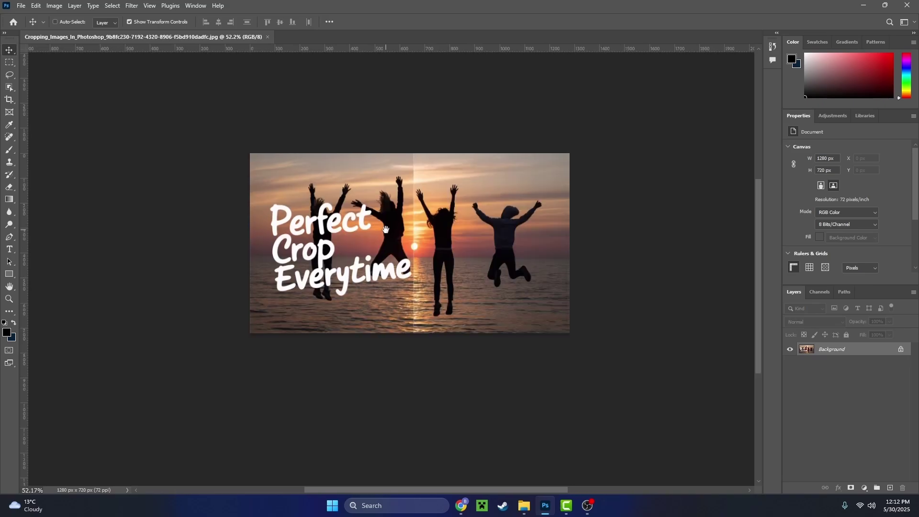
scroll(394, 233, up, 2)
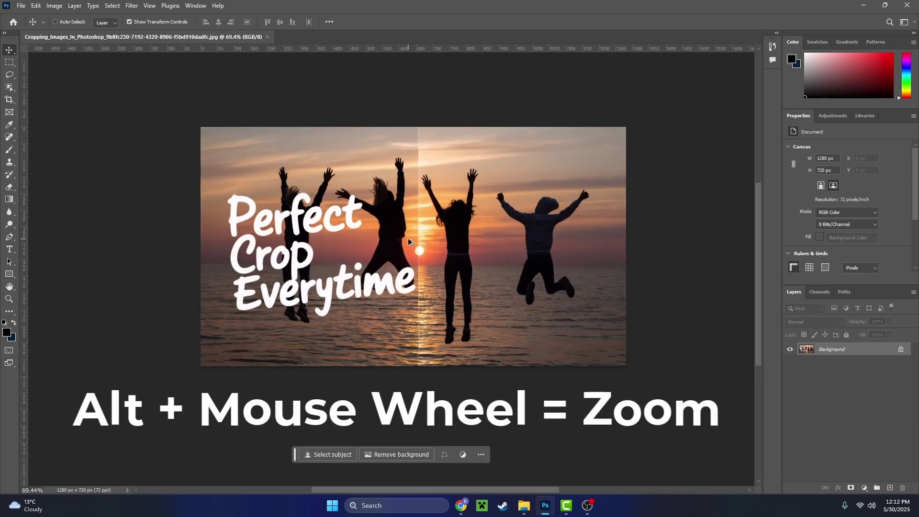
scroll(409, 241, up, 10)
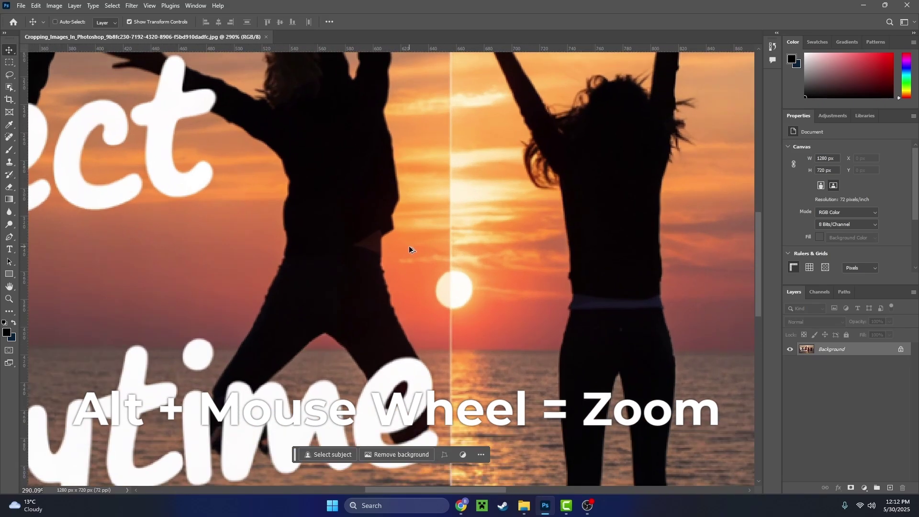
scroll(410, 249, up, 10)
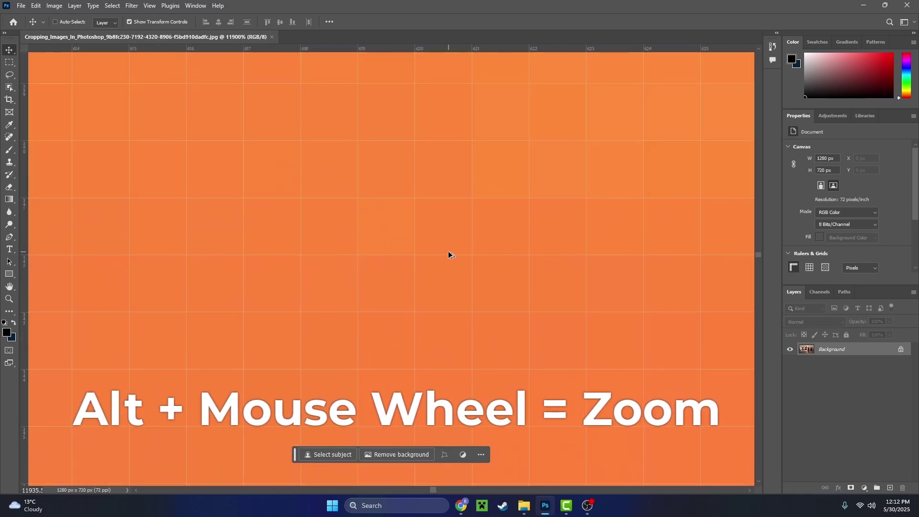
scroll(440, 245, down, 10)
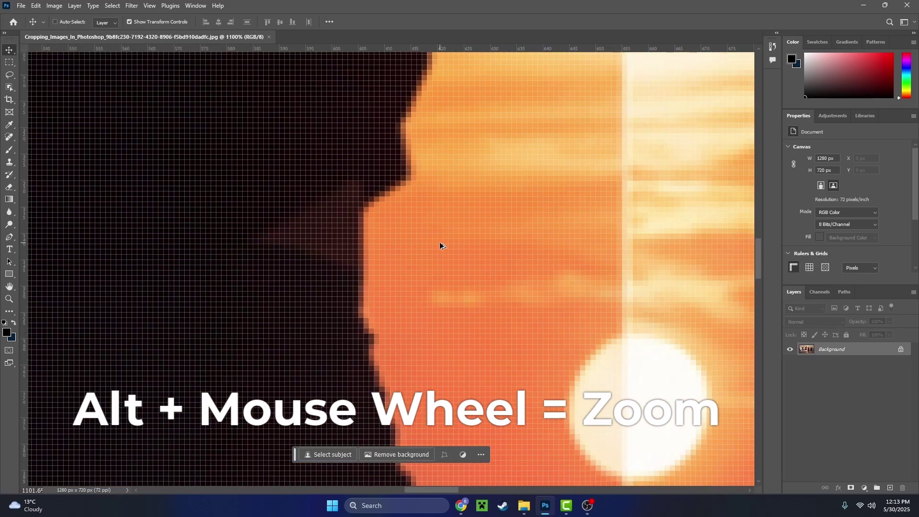
scroll(440, 245, down, 10)
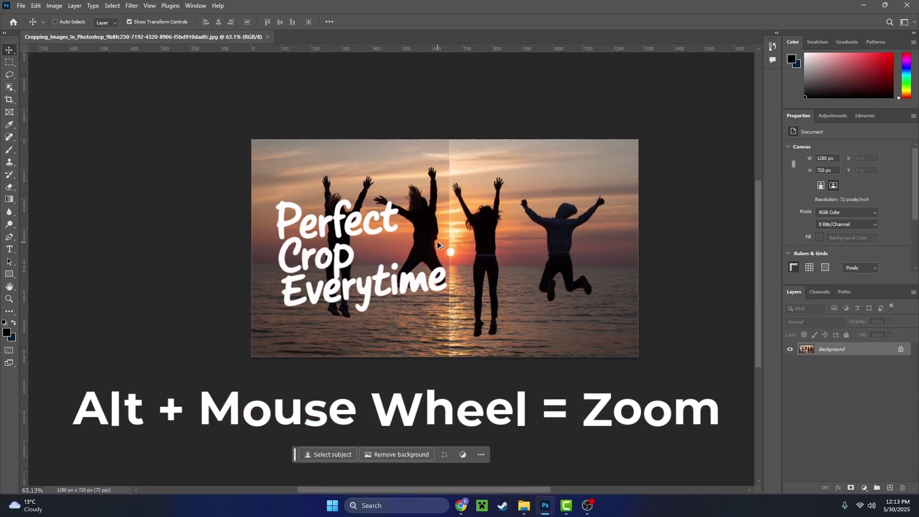
scroll(438, 246, down, 3)
scroll(463, 286, up, 9)
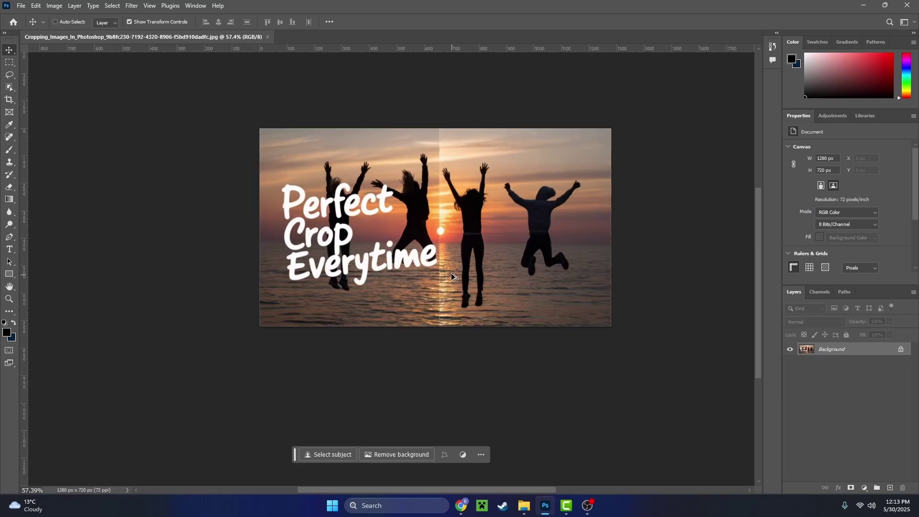
scroll(338, 302, up, 2)
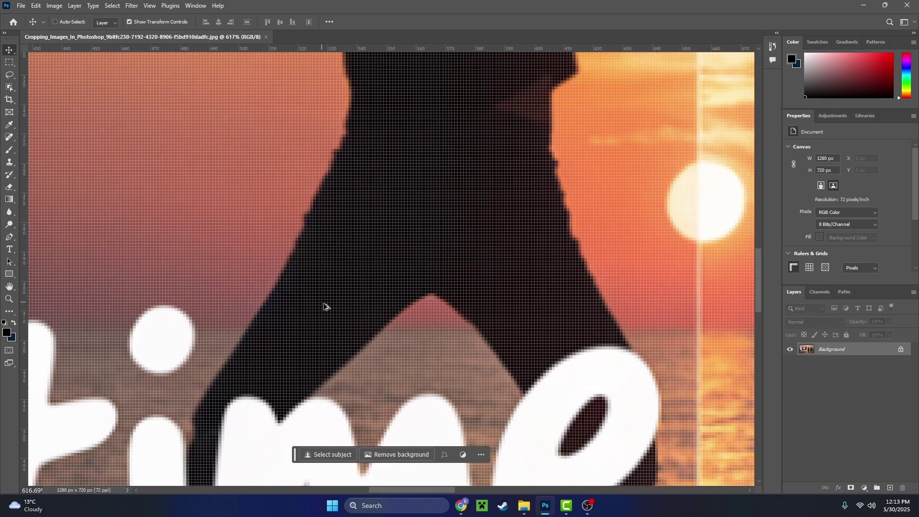
scroll(326, 308, down, 3)
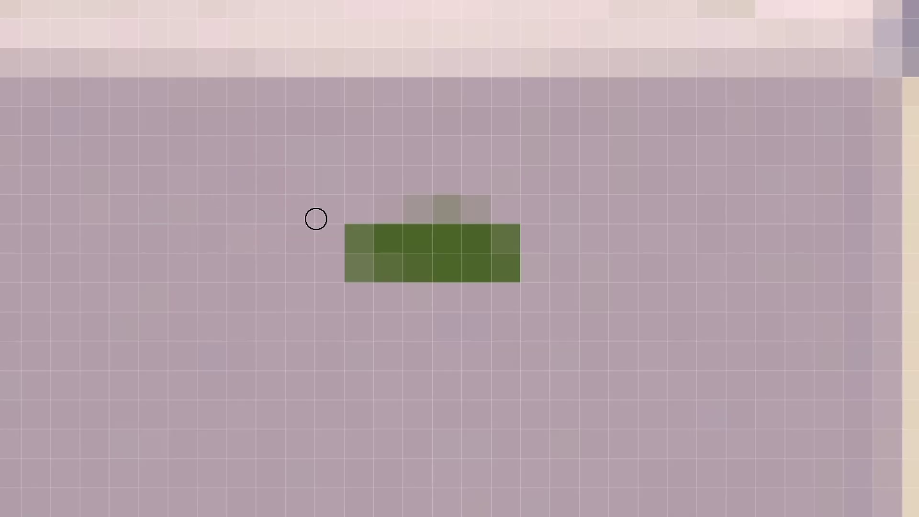
- Brush over the small green patch in the potion's pale purple area
mouse_move(323, 227)
mouse_down()
mouse_move(361, 263)
mouse_move(389, 263)
mouse_move(444, 230)
mouse_move(502, 213)
mouse_move(477, 271)
mouse_move(468, 258)
mouse_up()
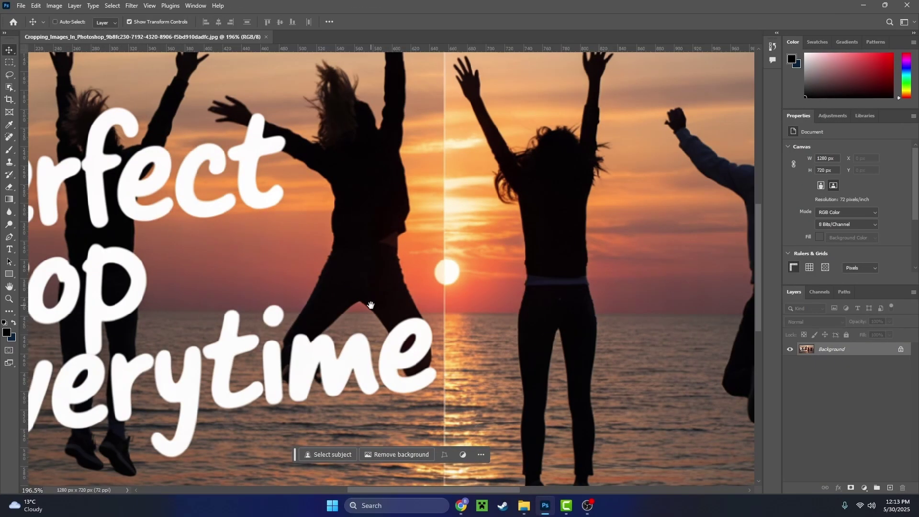
- Pan across the enlarged sunset photo to inspect the silhouettes and sky, and return to a wider view
mouse_move(331, 276)
mouse_down()
mouse_move(564, 267)
mouse_move(324, 290)
mouse_up()
drag(414, 210, 423, 166)
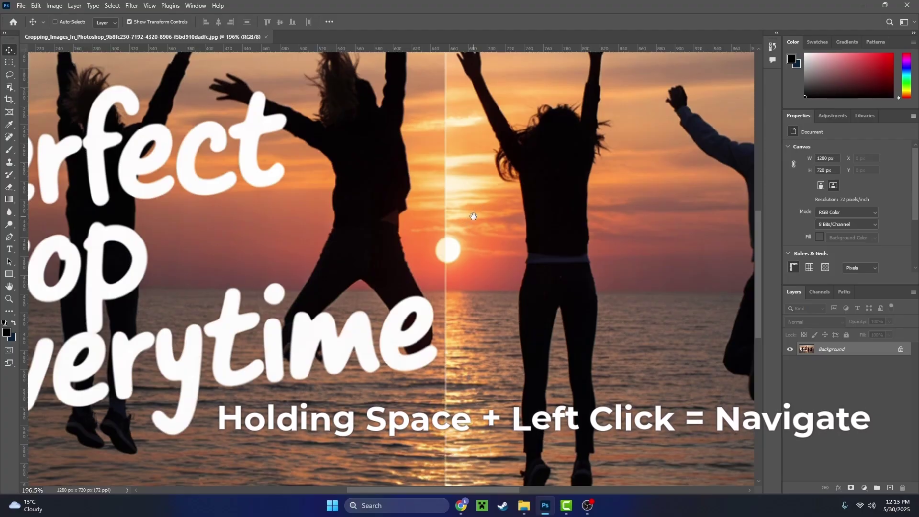
drag(474, 216, 407, 167)
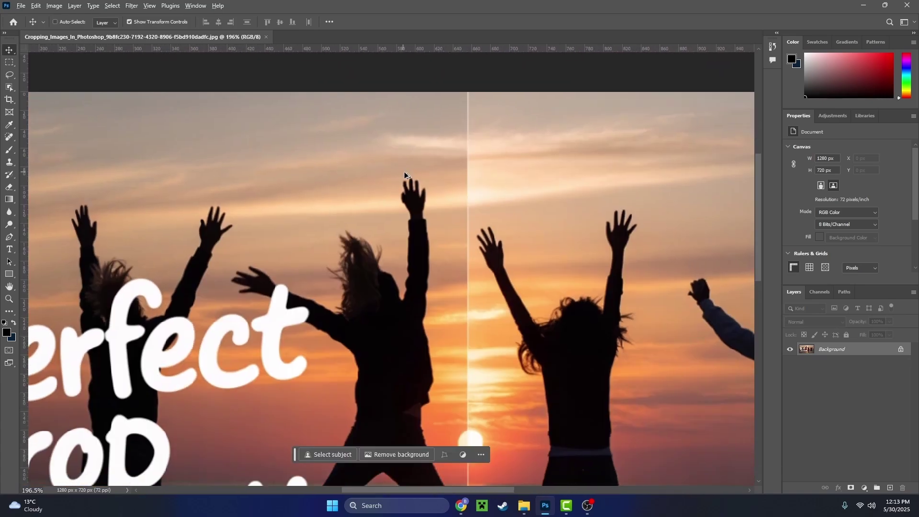
scroll(405, 175, down, 2)
scroll(292, 264, down, 4)
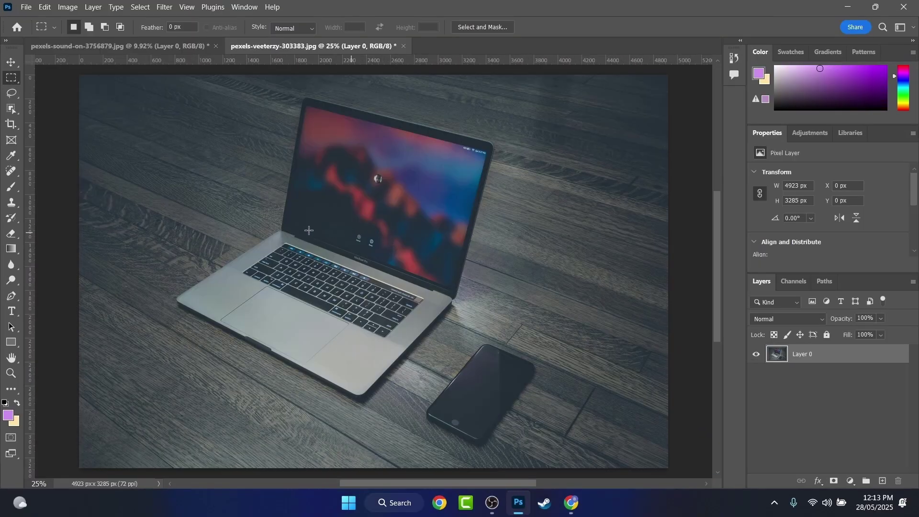
- View the document with the hand holding a phone, and return to the laptop document
click(151, 46)
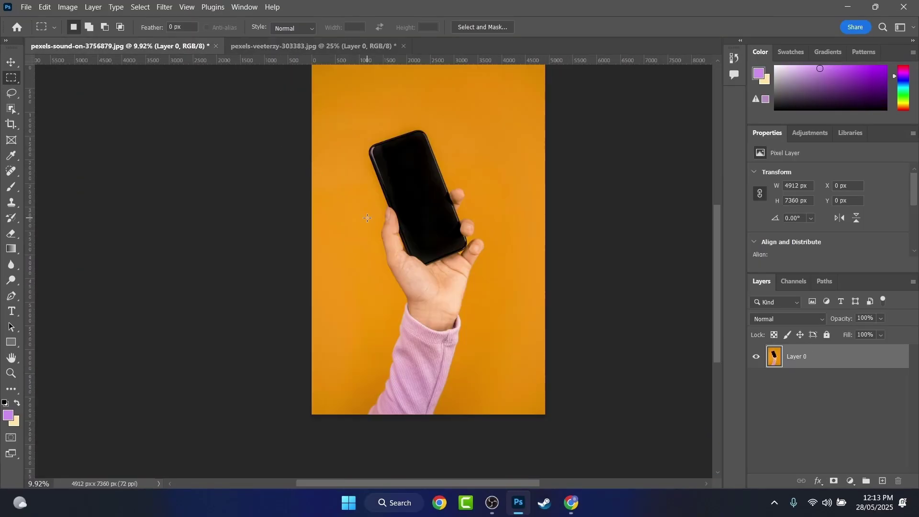
drag(456, 198, 420, 229)
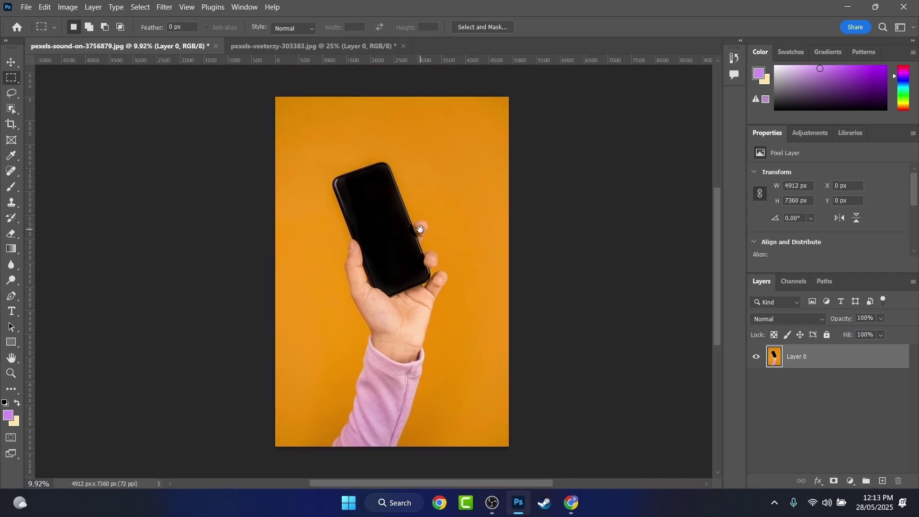
click(254, 46)
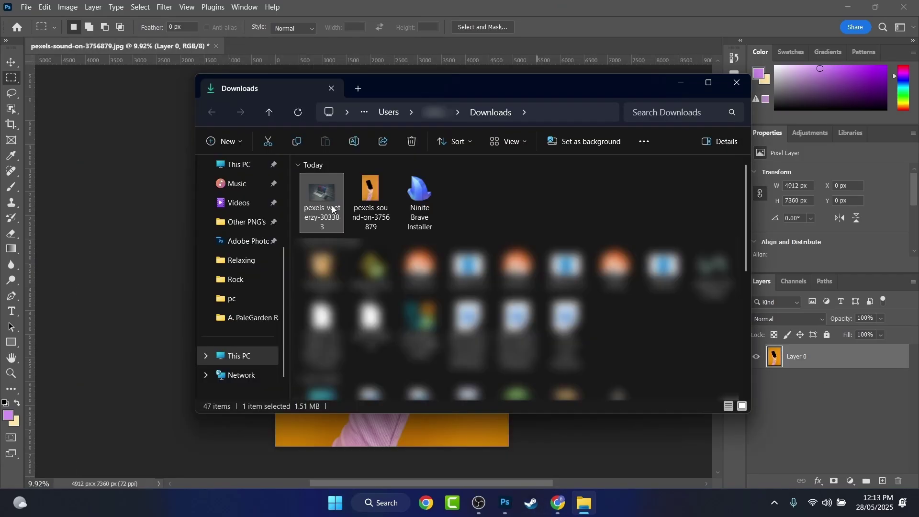
- Open the pexels-veeterzy-303383 laptop photo from Downloads in Photoshop and unlock its Background layer
right_click(332, 206)
mouse_move(408, 180)
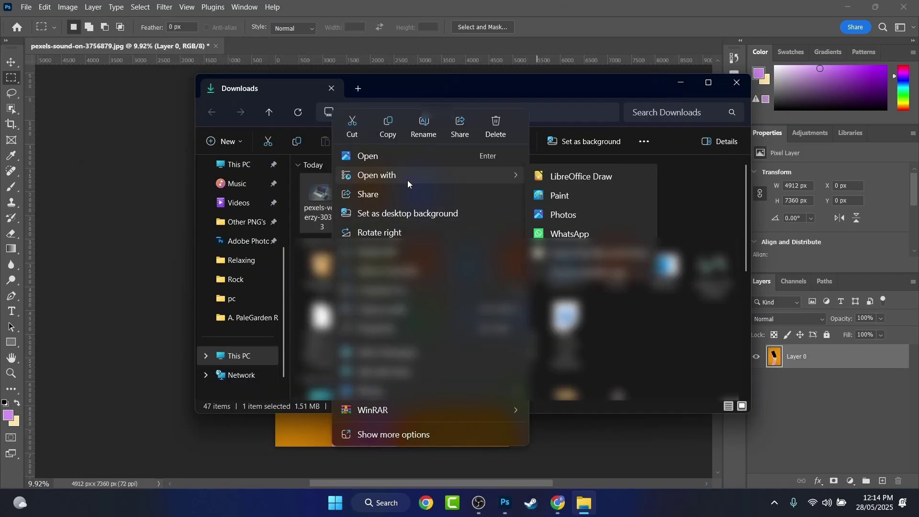
click(578, 177)
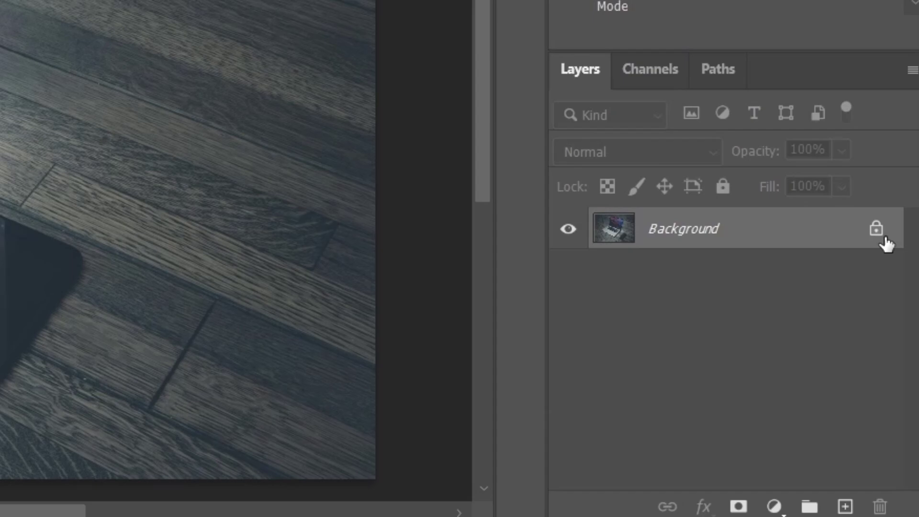
click(883, 237)
- Select the whole laptop with the Object Selection tool
key(v)
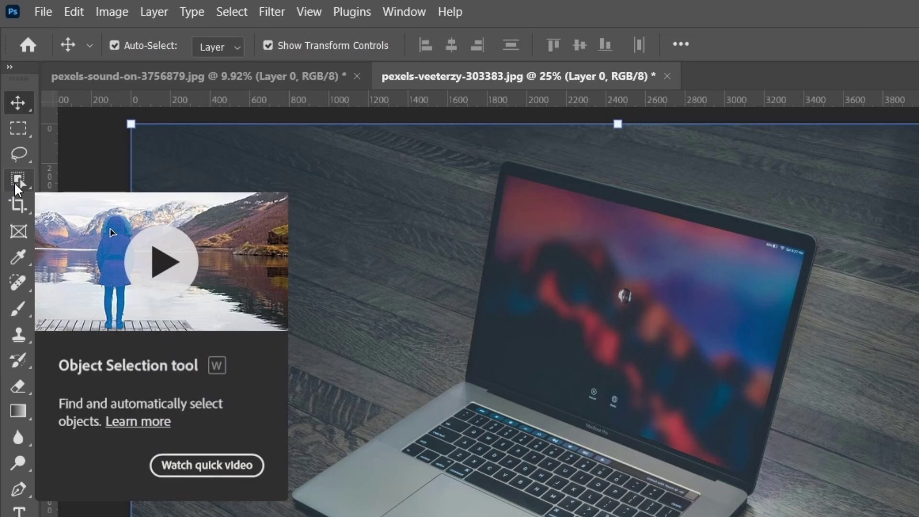
click(14, 183)
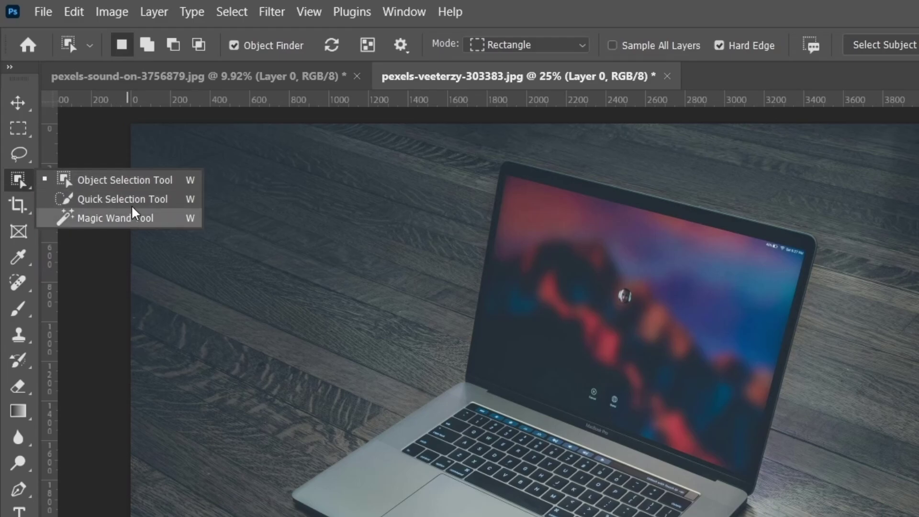
click(127, 186)
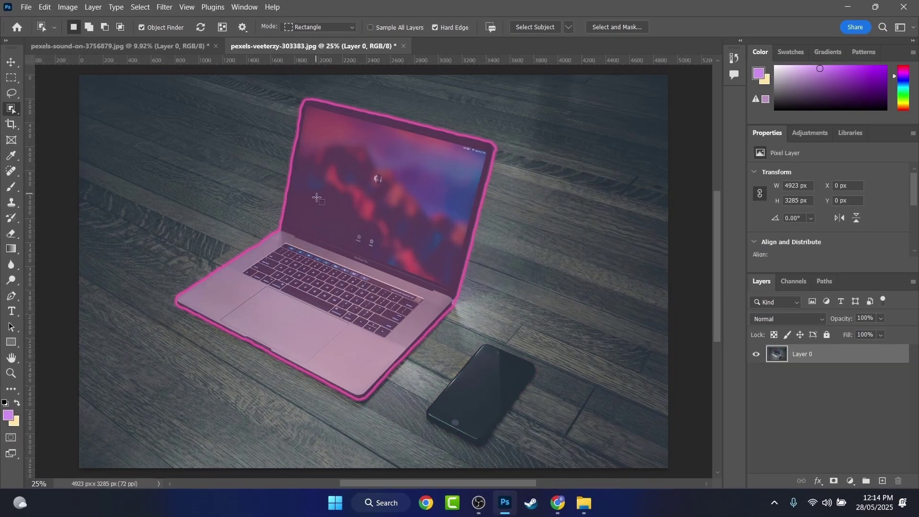
click(343, 193)
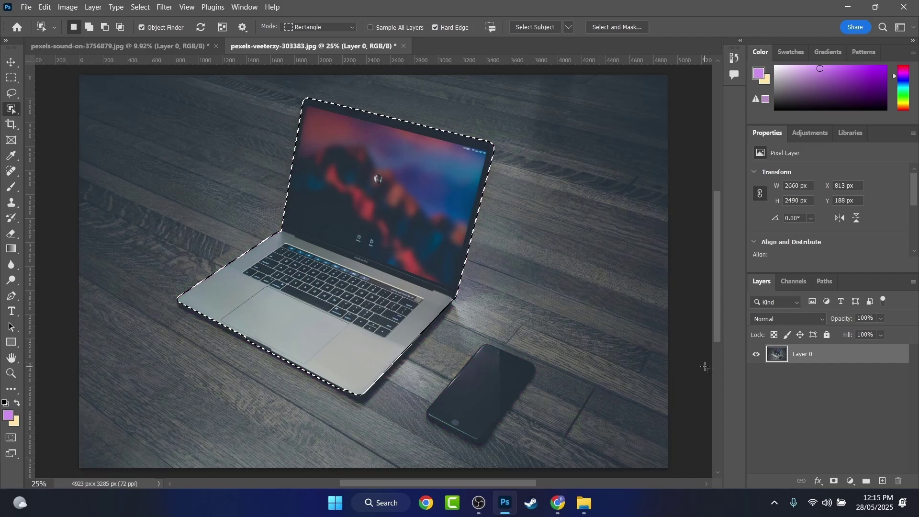
scroll(454, 288, up, 3)
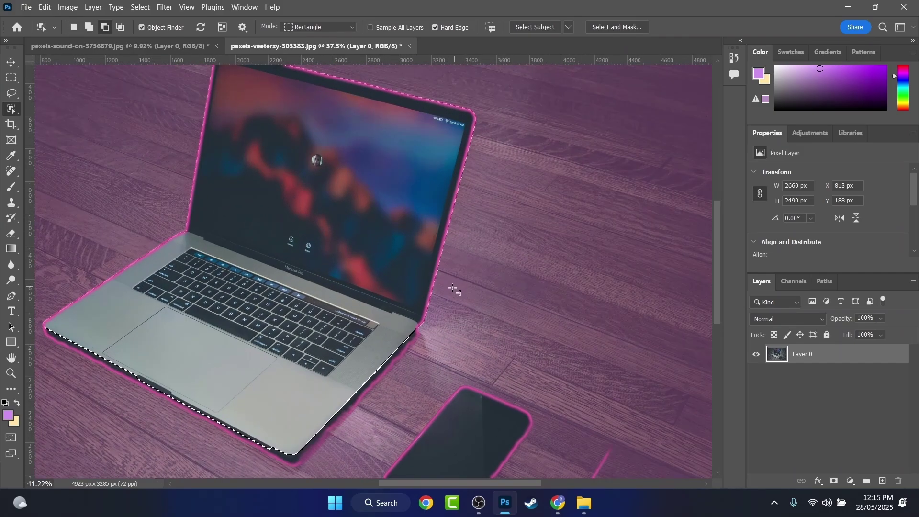
- Duplicate the selected laptop onto a new layer by copying and pasting, and place the copy to the right of the original
scroll(453, 288, up, 2)
scroll(369, 271, down, 4)
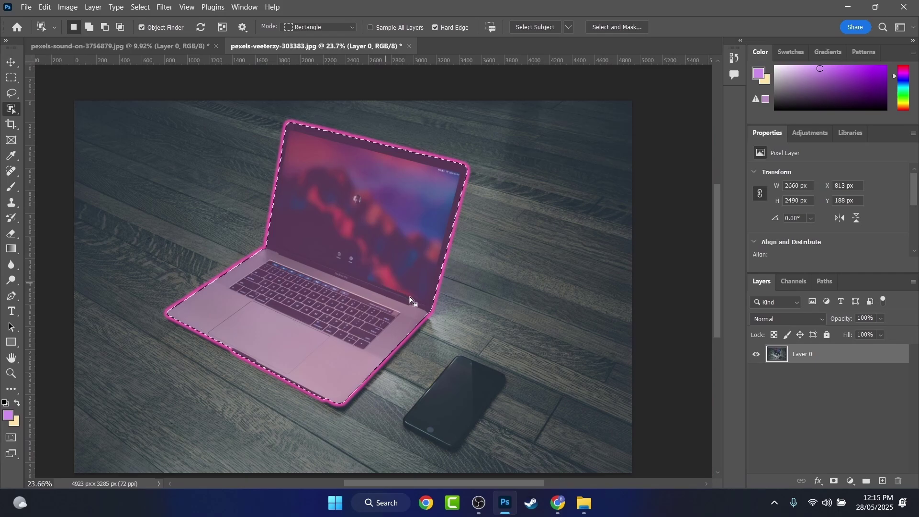
key(ctrl+c)
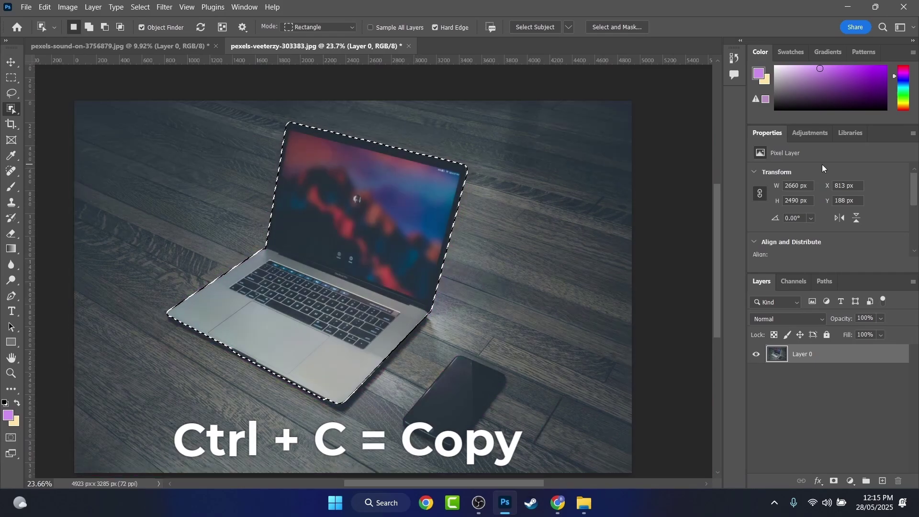
key(ctrl+v)
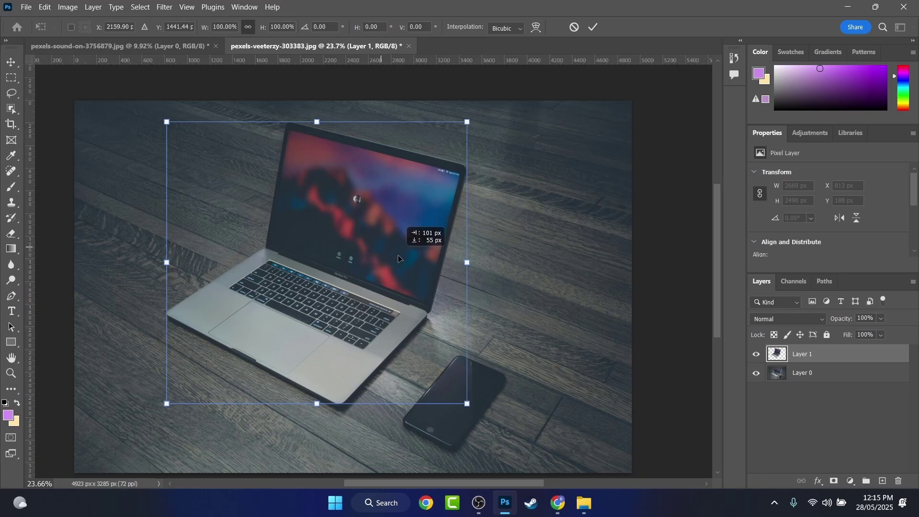
drag(379, 249, 521, 244)
key(Return)
key(w)
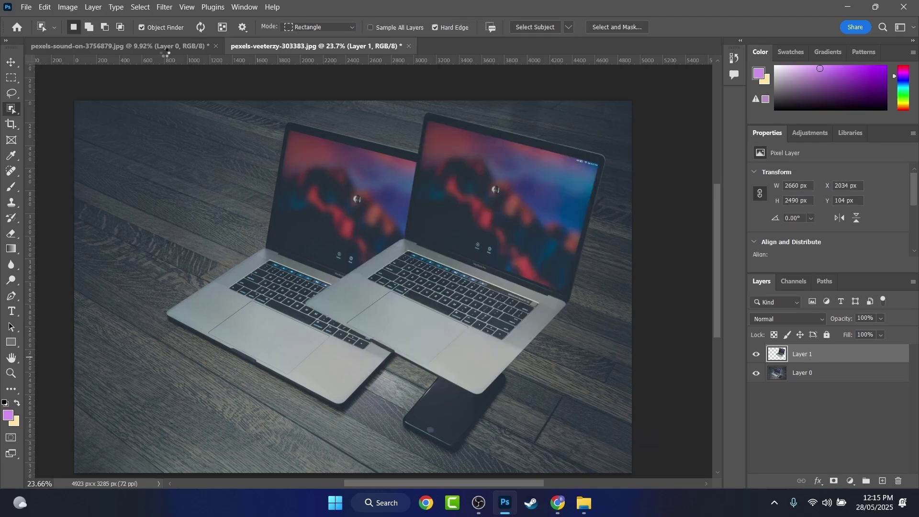
- Paste the laptop into the hand-and-phone document, scale it to 170.88%, rotate it -10.91°, and place it over the phone above the palm
click(160, 46)
key(ctrl+v)
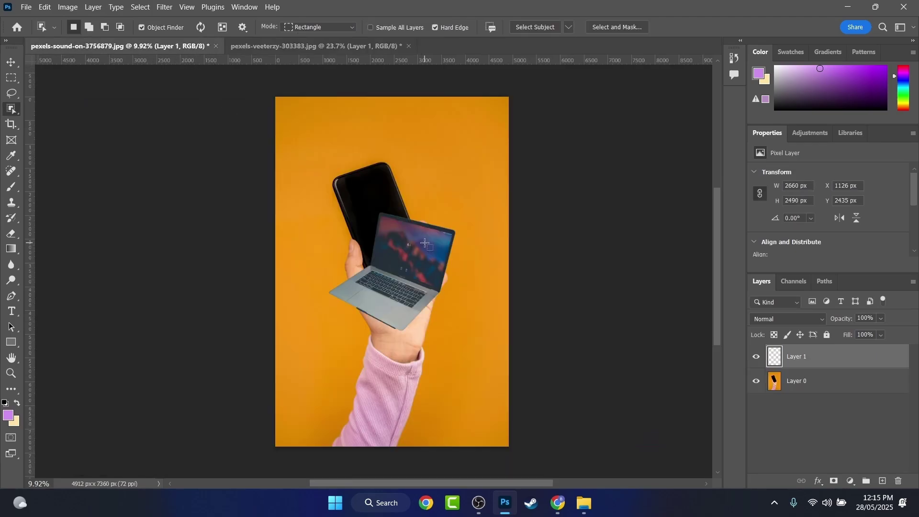
key(ctrl+t)
drag(330, 331, 287, 376)
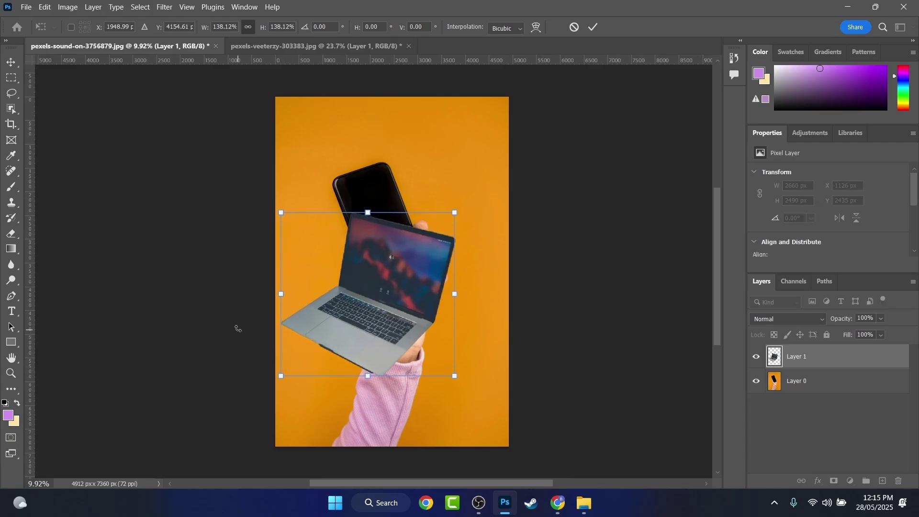
drag(236, 324, 249, 363)
drag(379, 378, 409, 269)
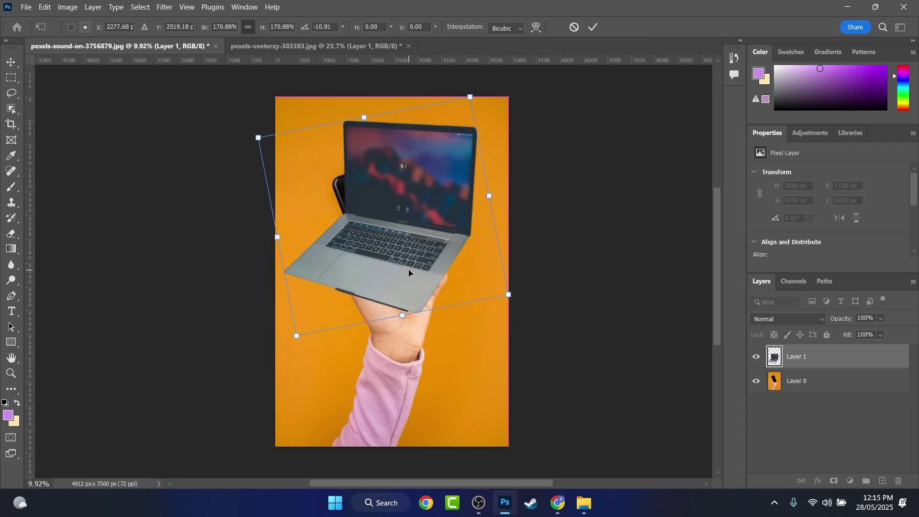
key(Return)
- Activate the Lasso tool for a close-up cleanup of the cut-out edge at the laptop's right hinge corner
scroll(408, 256, up, 5)
mouse_move(394, 99)
mouse_down()
mouse_move(355, 124)
mouse_move(433, 203)
mouse_move(484, 148)
mouse_move(364, 211)
mouse_move(411, 150)
mouse_move(301, 213)
mouse_move(321, 220)
mouse_move(248, 355)
mouse_up()
scroll(361, 324, up, 5)
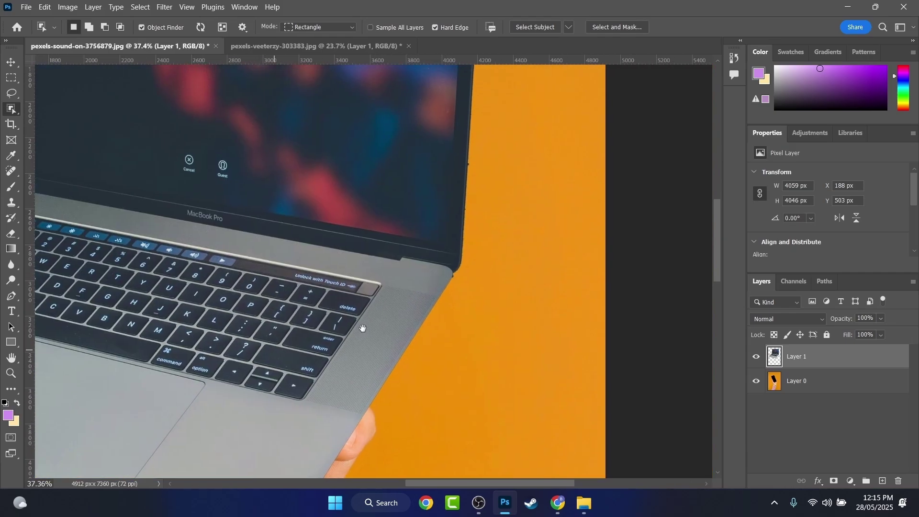
scroll(457, 282, up, 3)
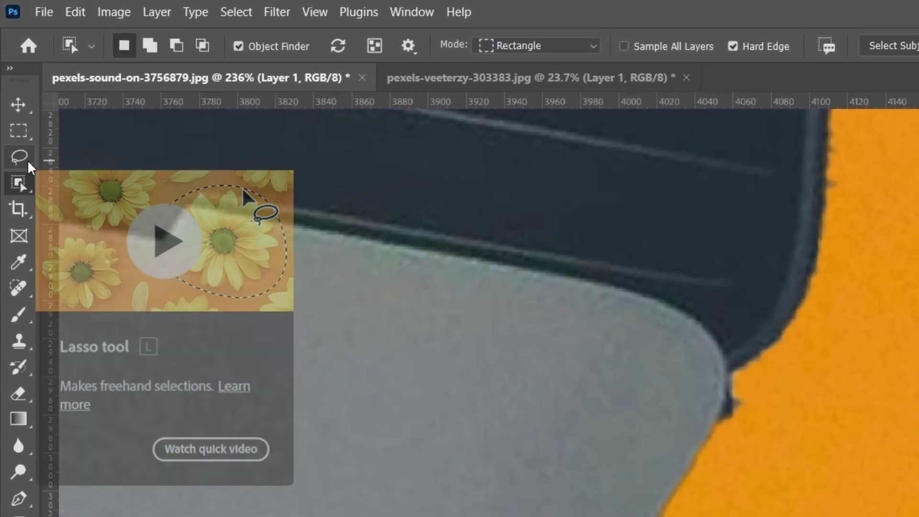
click(27, 160)
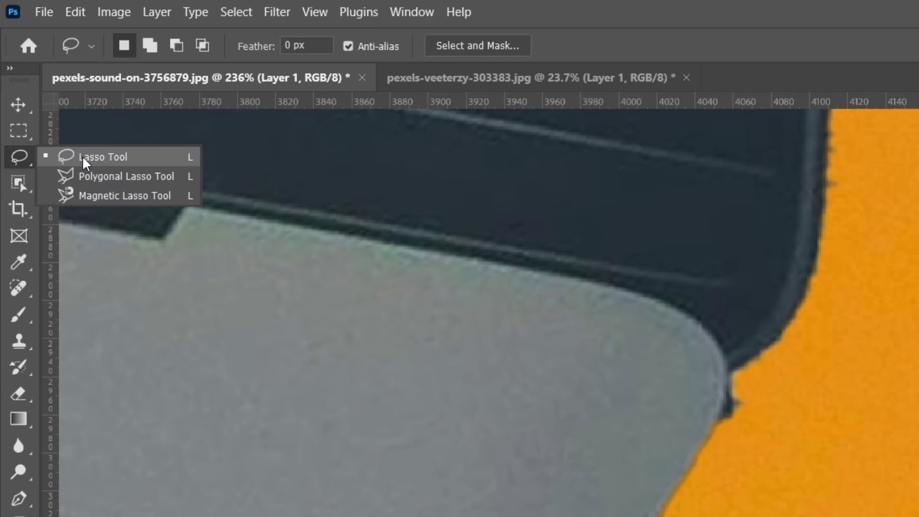
click(96, 163)
scroll(686, 322, up, 10)
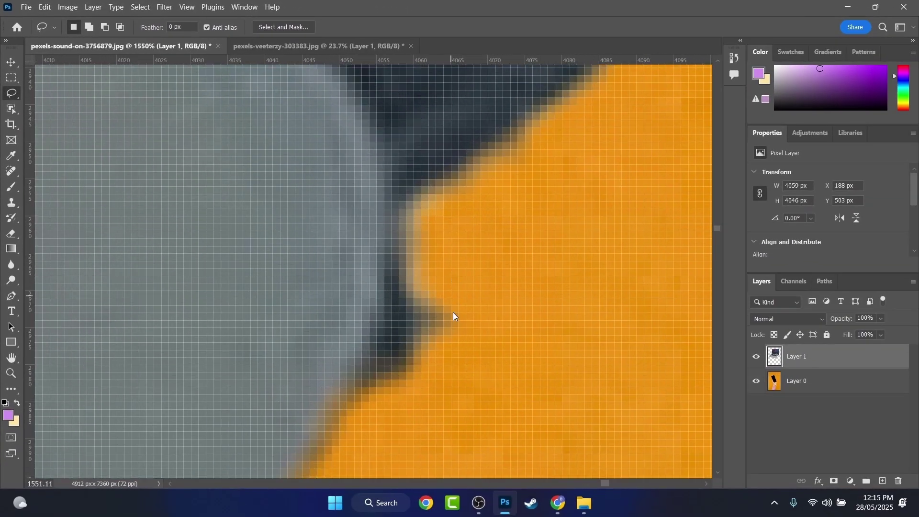
mouse_move(481, 240)
mouse_down()
mouse_move(470, 180)
mouse_move(444, 153)
mouse_move(423, 156)
mouse_up()
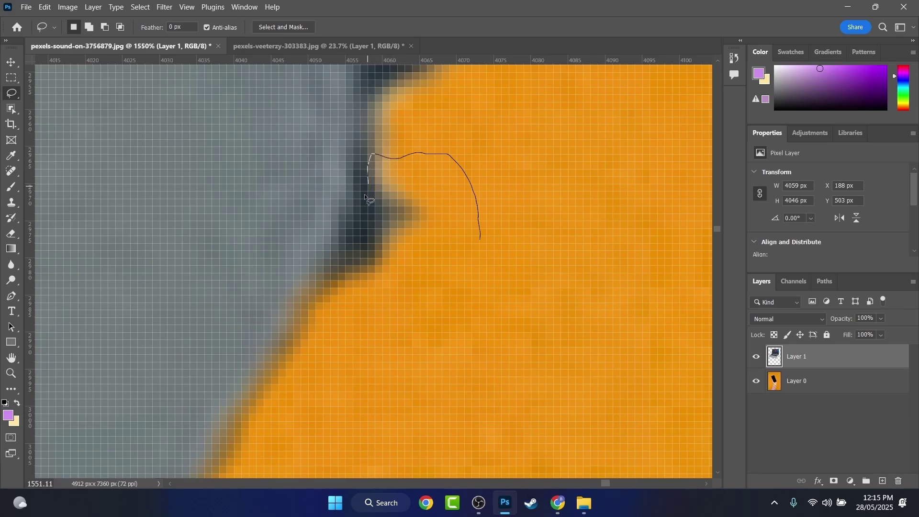
drag(324, 300, 324, 301)
click(504, 297)
- Lasso the stray dark pixels protruding from the laptop's right hinge corner, delete them, and clear the selection
drag(498, 242, 415, 188)
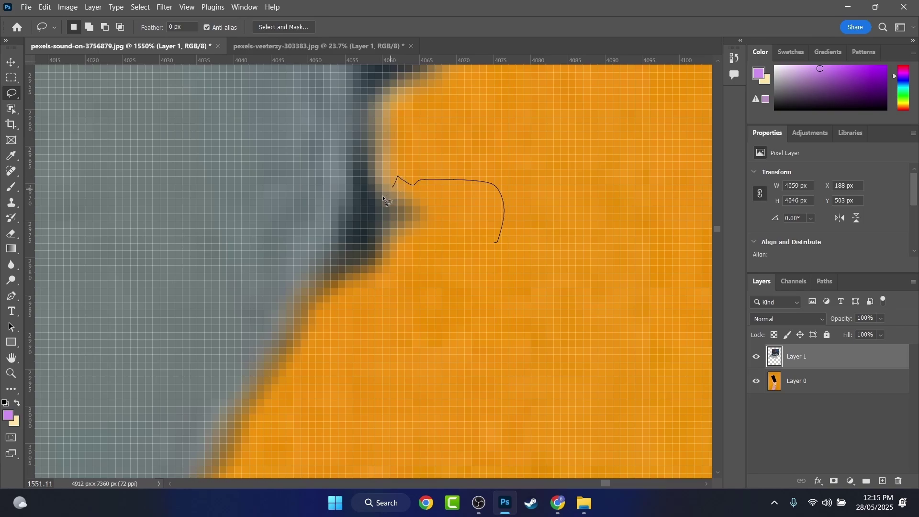
drag(532, 237, 496, 237)
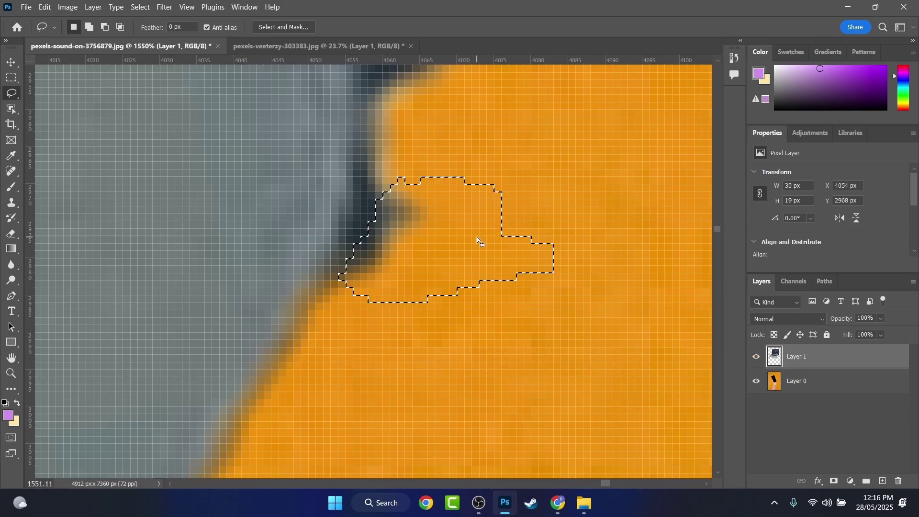
key(Delete)
key(ctrl+d)
scroll(493, 206, down, 1)
scroll(492, 208, down, 10)
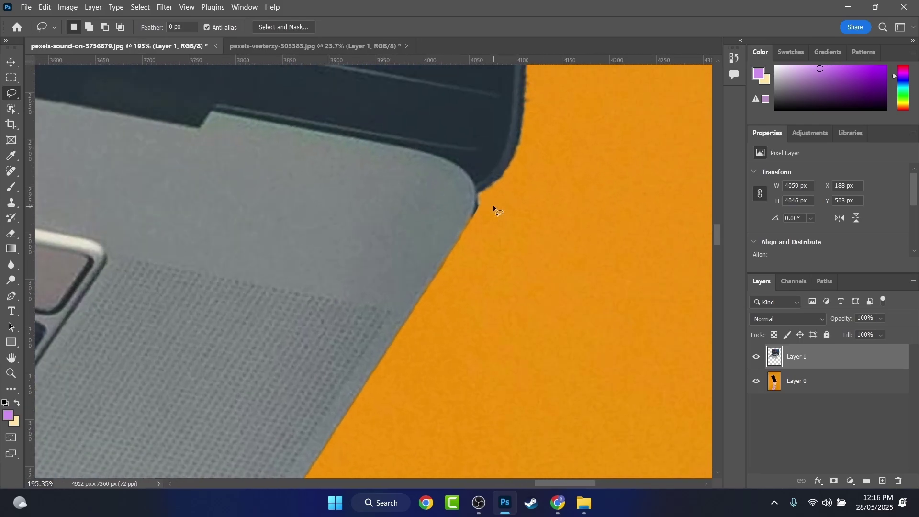
scroll(494, 206, up, 12)
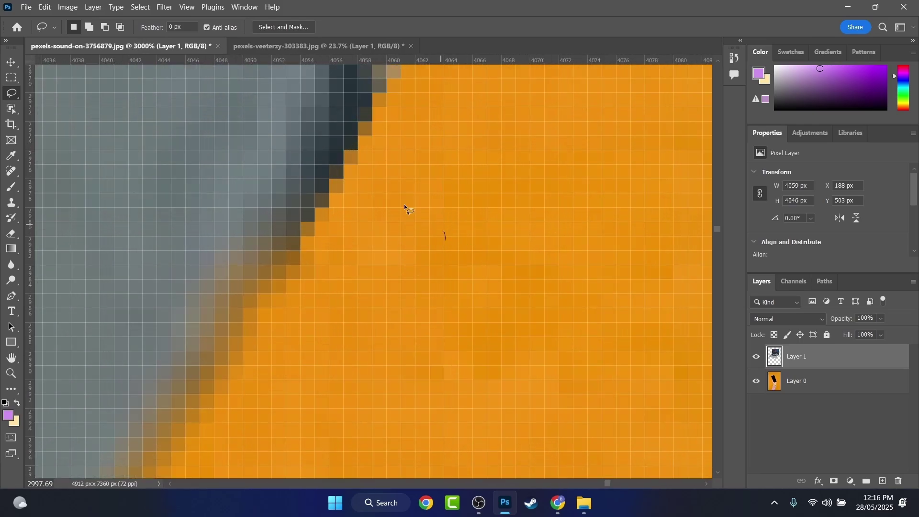
drag(479, 224, 437, 249)
key(ctrl+d)
scroll(488, 154, down, 3)
key(x)
scroll(487, 170, down, 15)
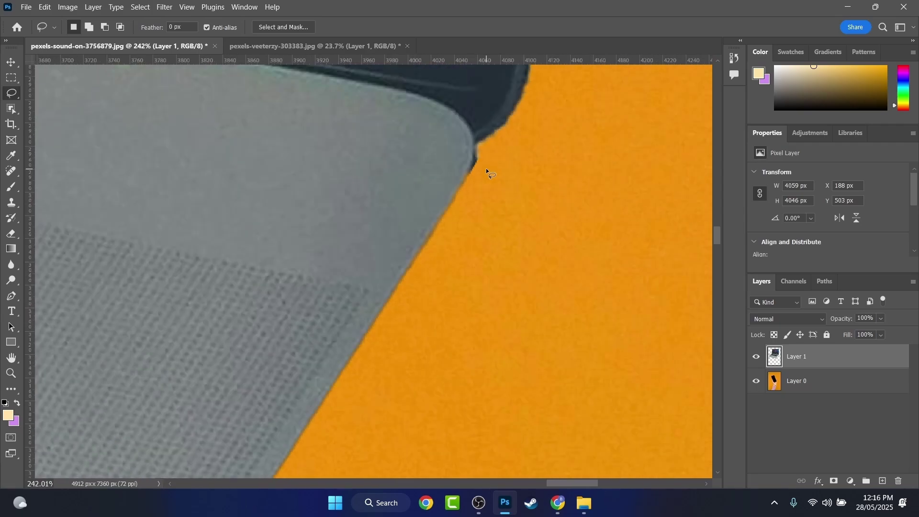
scroll(665, 281, down, 3)
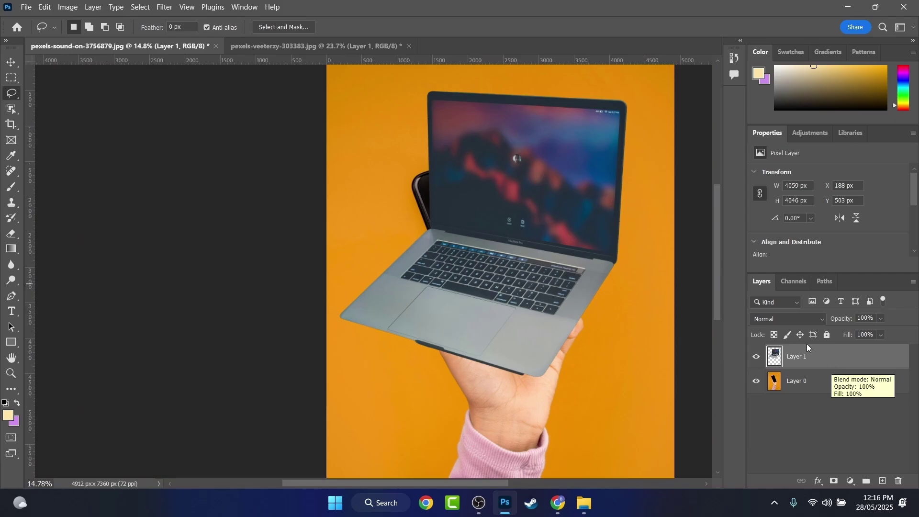
- Apply the Camera Raw filter to the laptop layer with Texture and Clarity both set to 5
scroll(580, 252, up, 1)
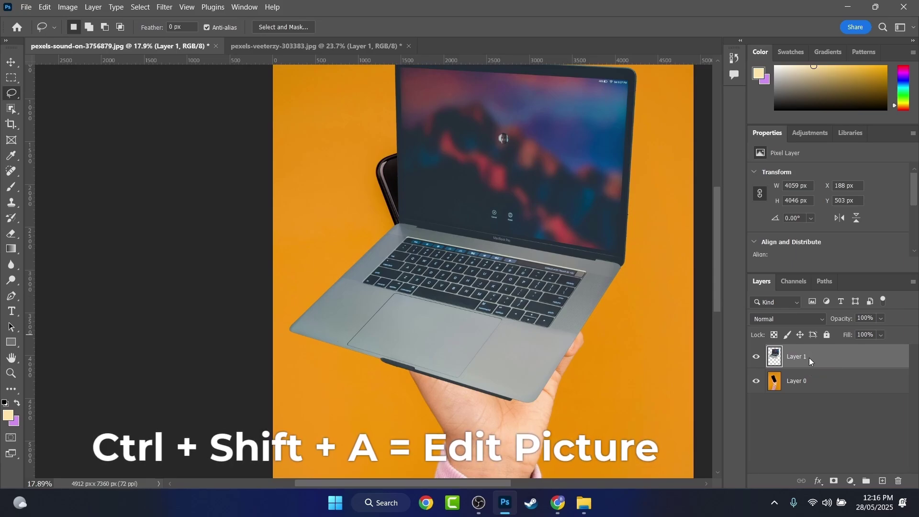
key(ctrl+shift+a)
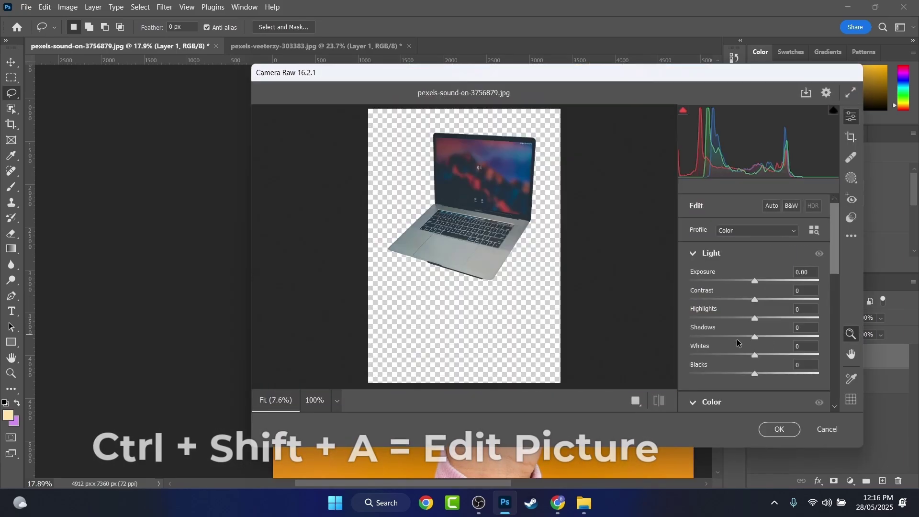
scroll(809, 357, down, 5)
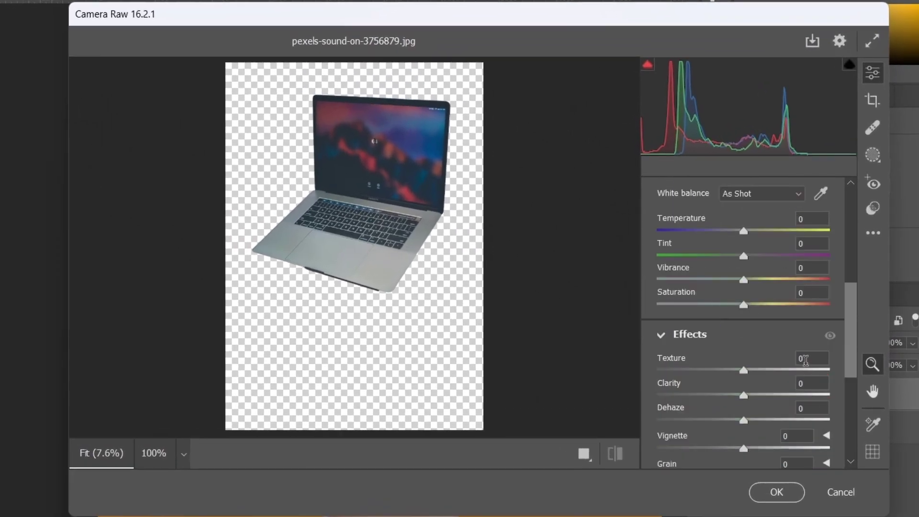
text(5)
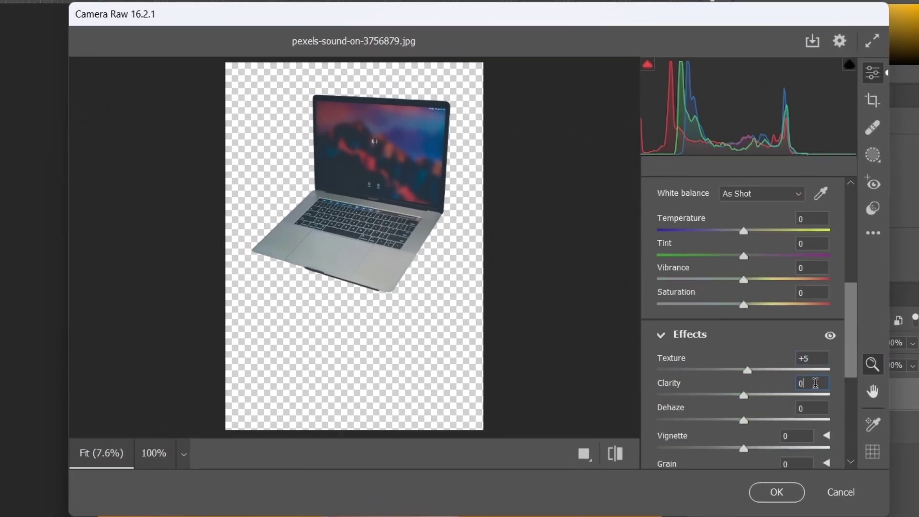
double_click(817, 384)
text(5)
click(775, 493)
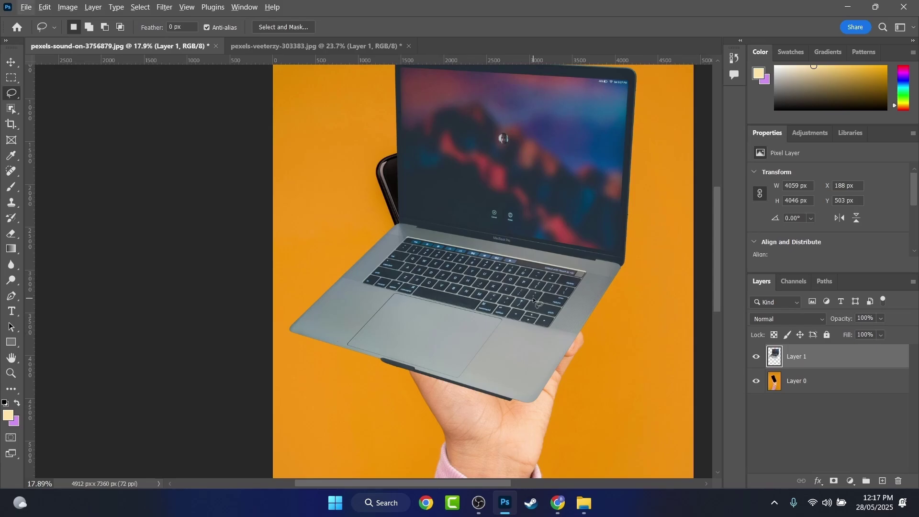
- Quick-export the laptop layer as a PNG to the Desktop, naming the file Laptop_PN
scroll(498, 278, up, 2)
scroll(498, 278, right, 2)
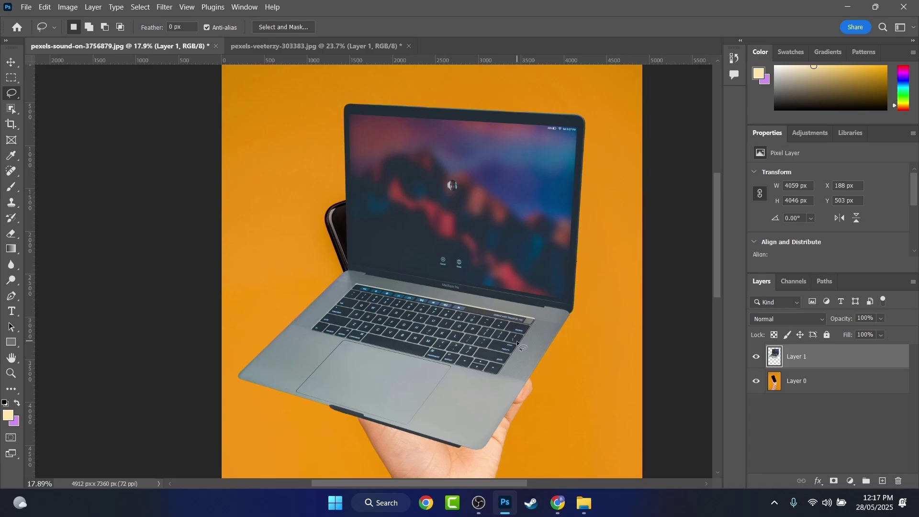
right_click(809, 361)
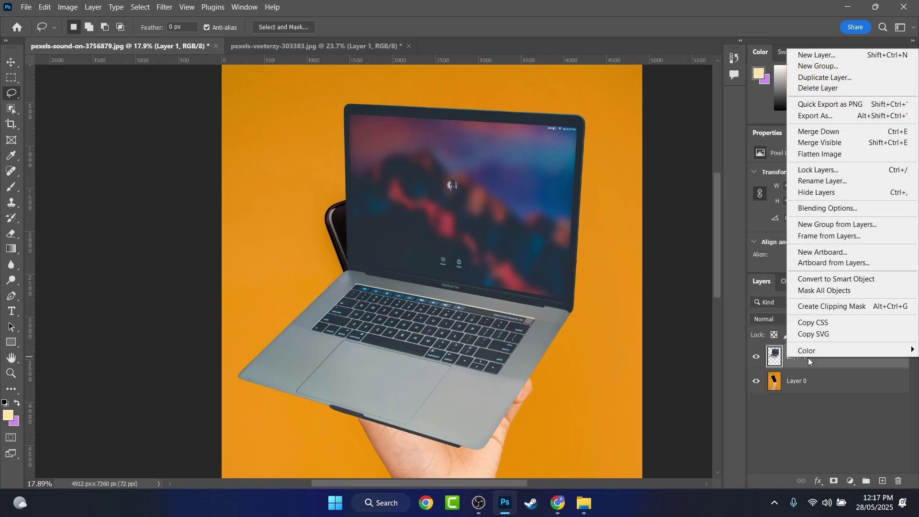
click(840, 107)
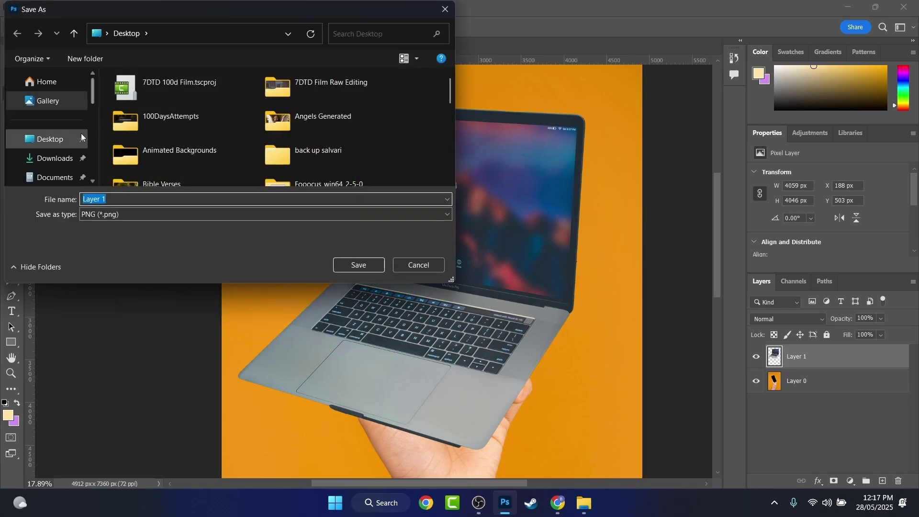
click(56, 143)
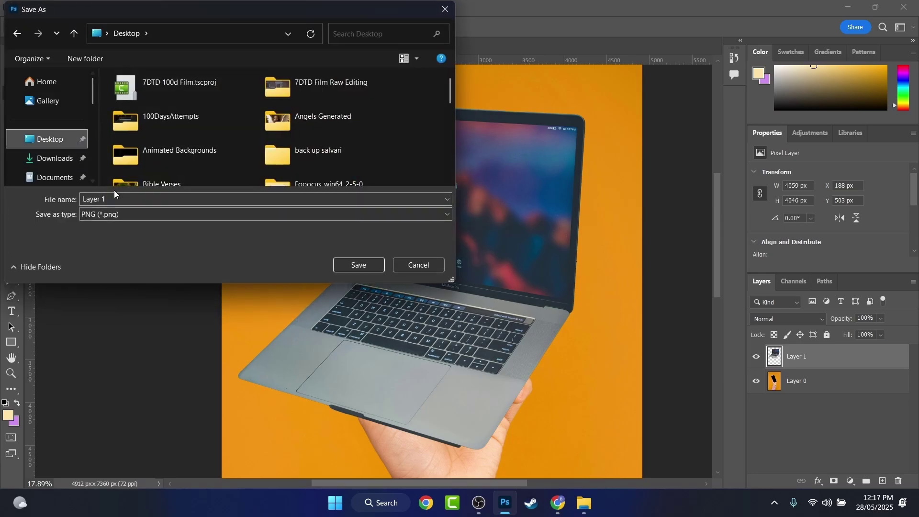
click(120, 196)
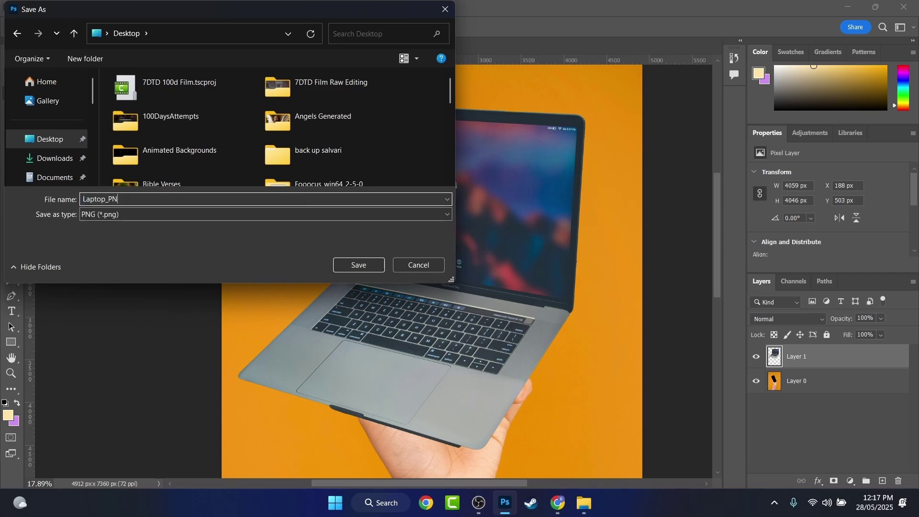
click(353, 264)
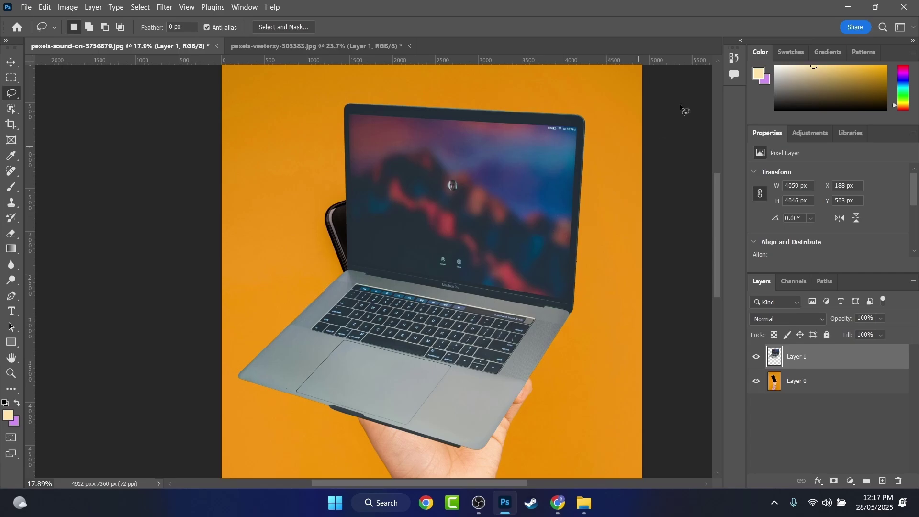
- Bring the exported laptop PNG to the middle of the desktop, open it to check its transparent background, and return to Photoshop
click(843, 8)
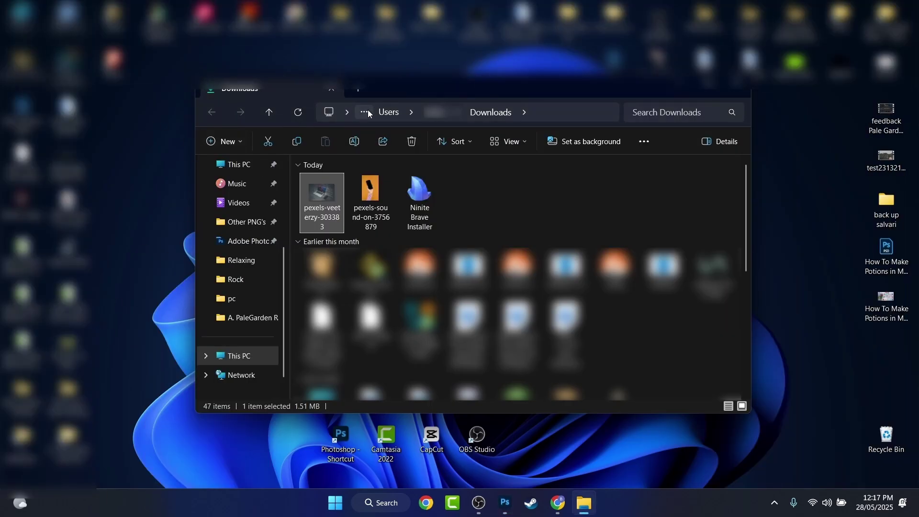
click(682, 91)
drag(67, 249, 404, 239)
double_click(395, 221)
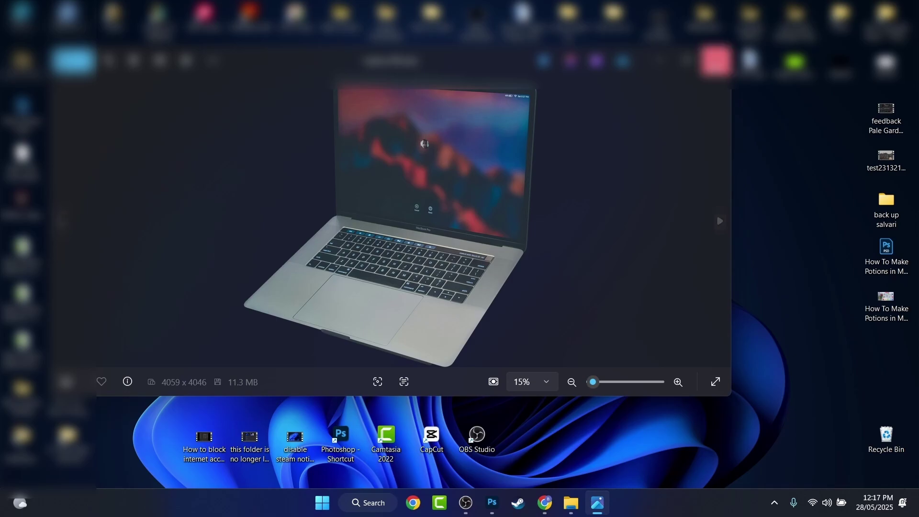
click(716, 61)
click(506, 503)
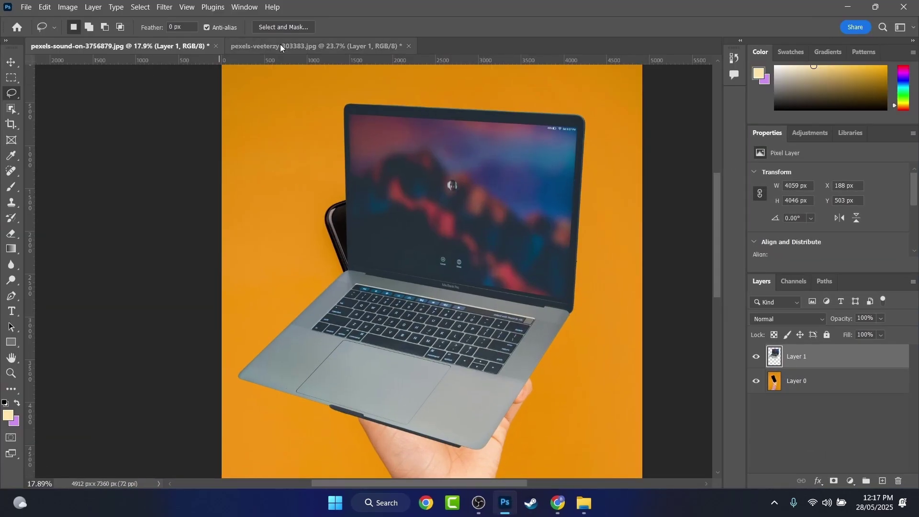
- Delete the laptop layer from the phone photo and select the phone, hand and sleeve with the Object Selection tool
key(Delete)
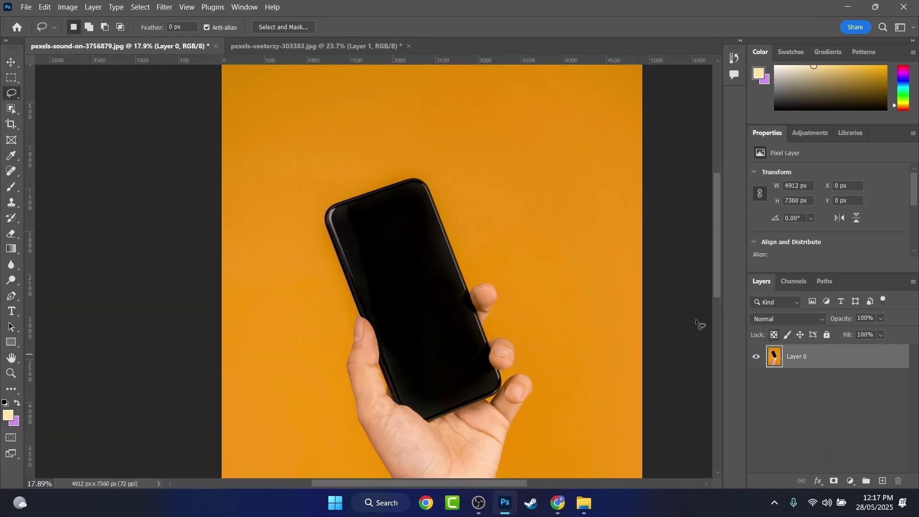
scroll(469, 293, down, 3)
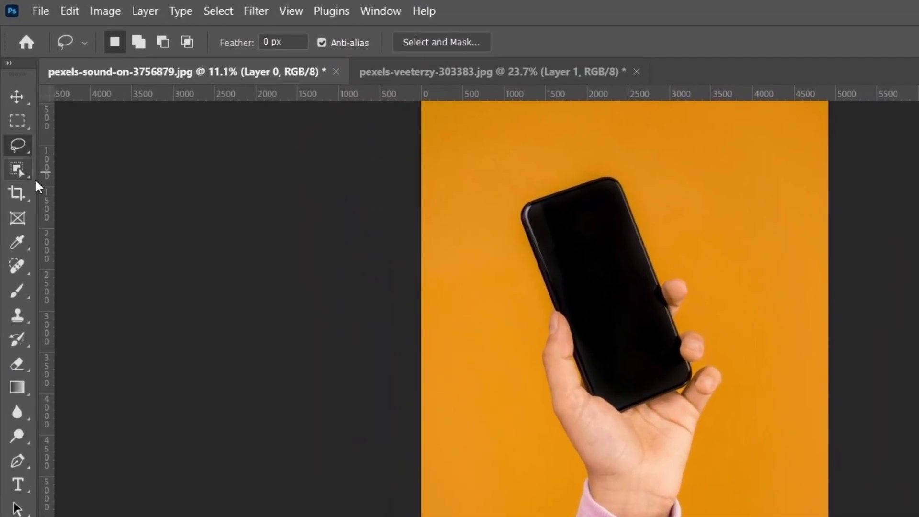
click(15, 108)
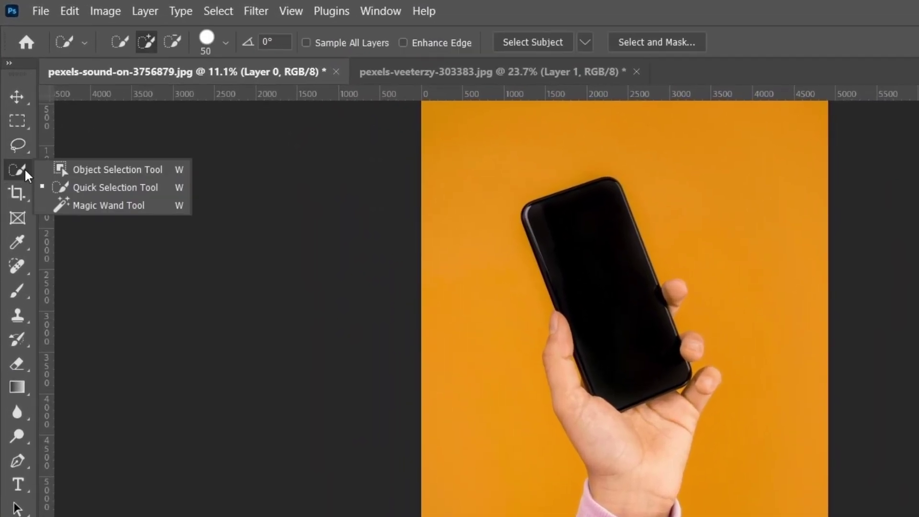
click(85, 173)
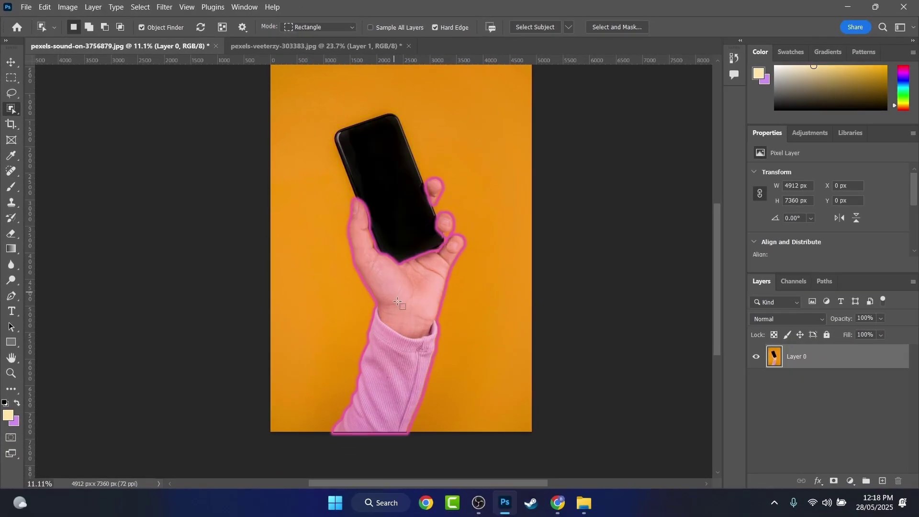
drag(311, 99, 475, 452)
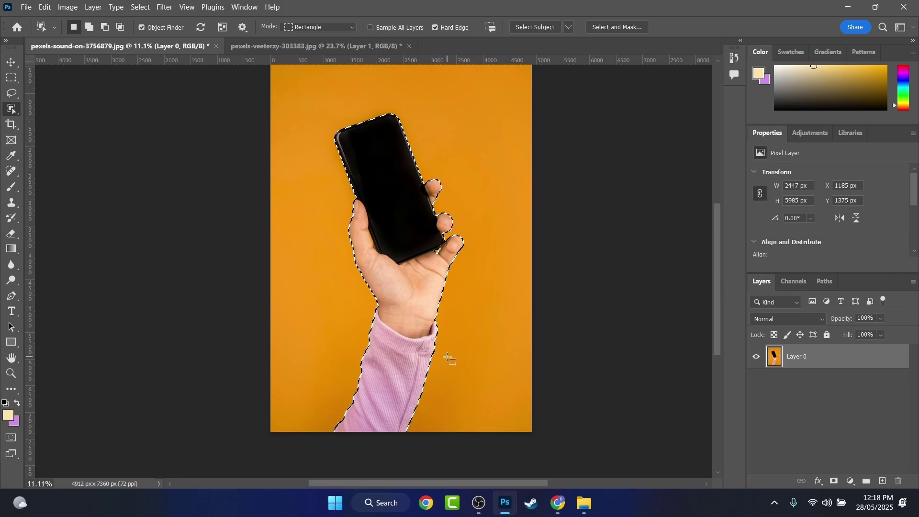
- Switch to the Quick Selection tool with a 1 px brush for the orange gap between the phone's lower corner and the finger
alt+scroll(467, 251, up, 3)
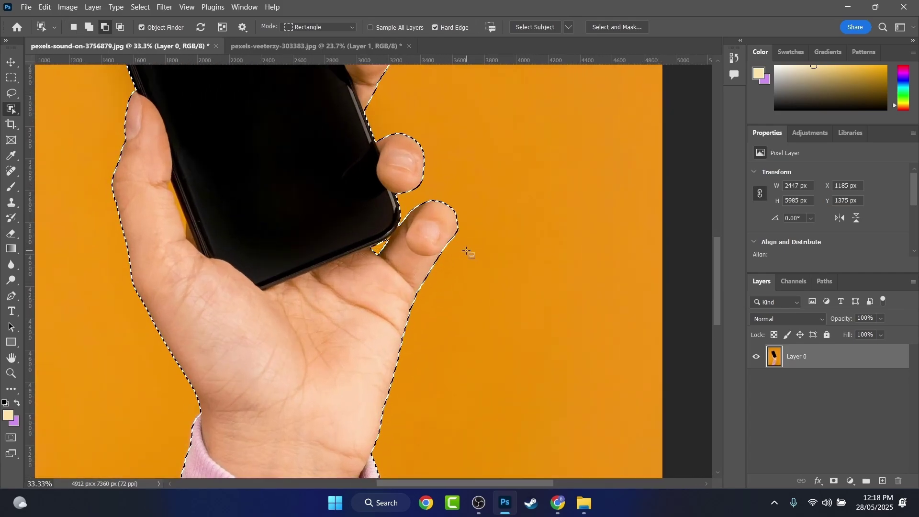
alt+scroll(383, 251, up, 6)
alt+scroll(430, 312, up, 3)
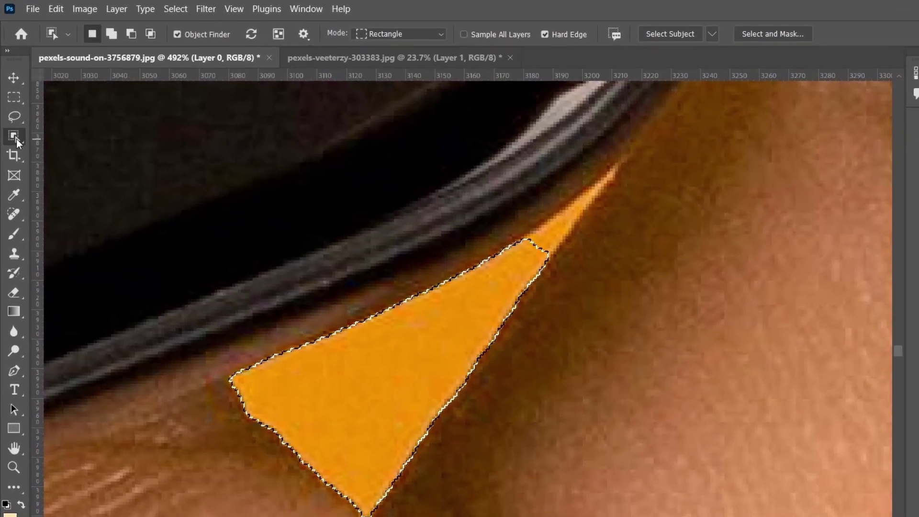
right_click(12, 109)
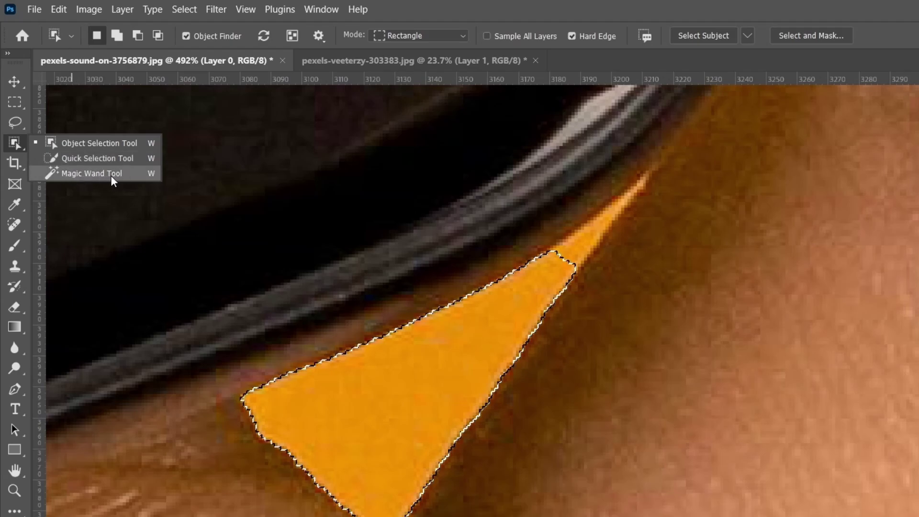
click(88, 162)
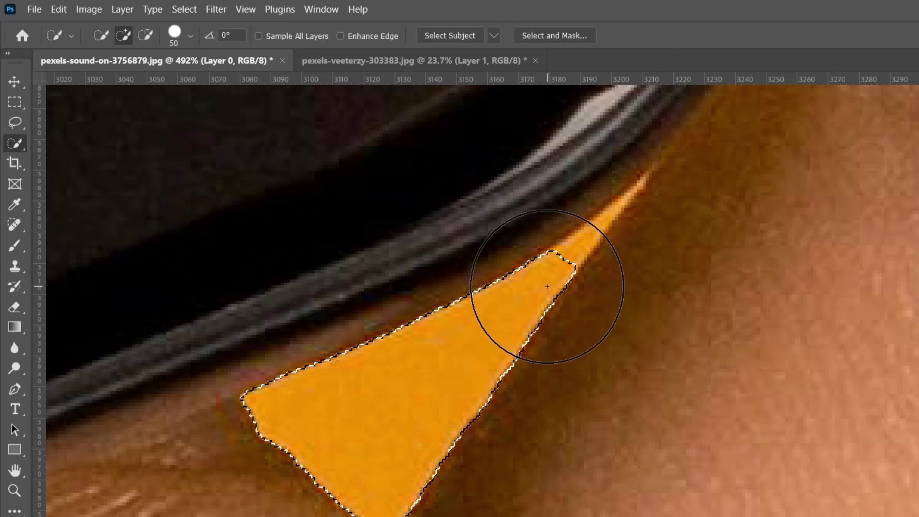
scroll(509, 295, down, 2)
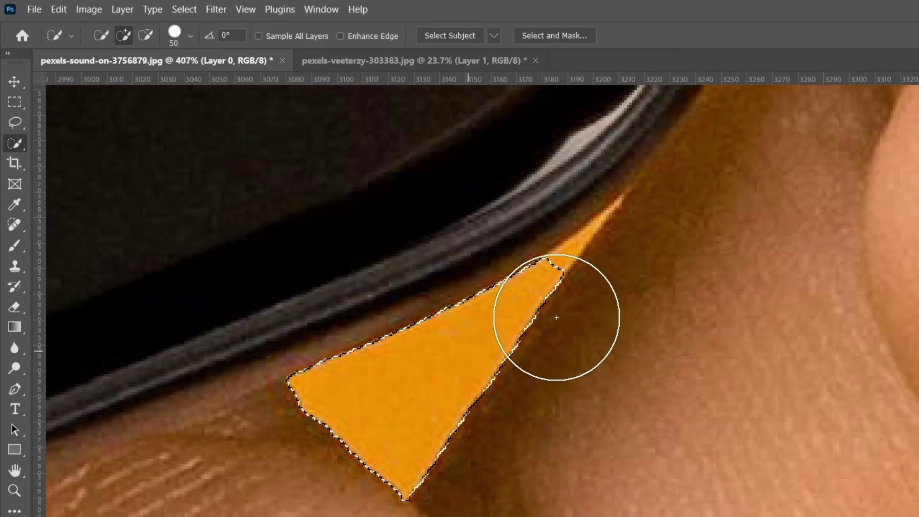
click(191, 36)
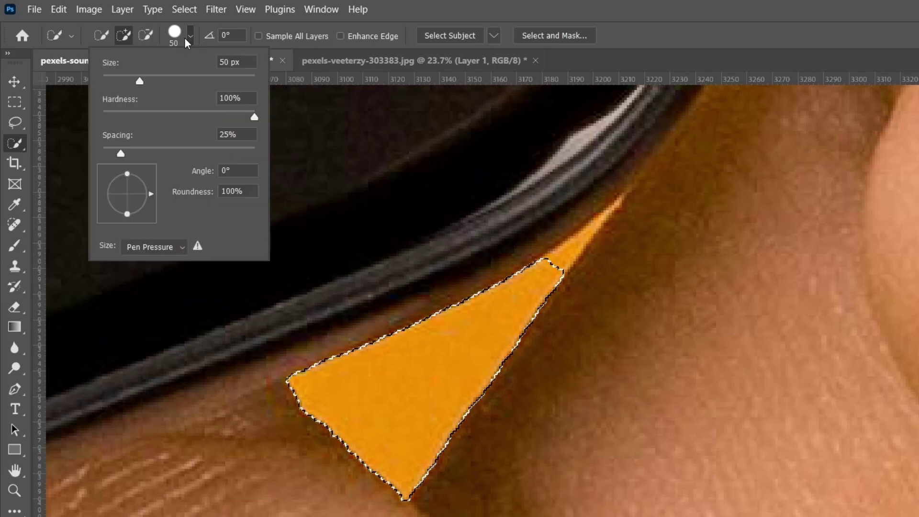
click(235, 62)
text(1)
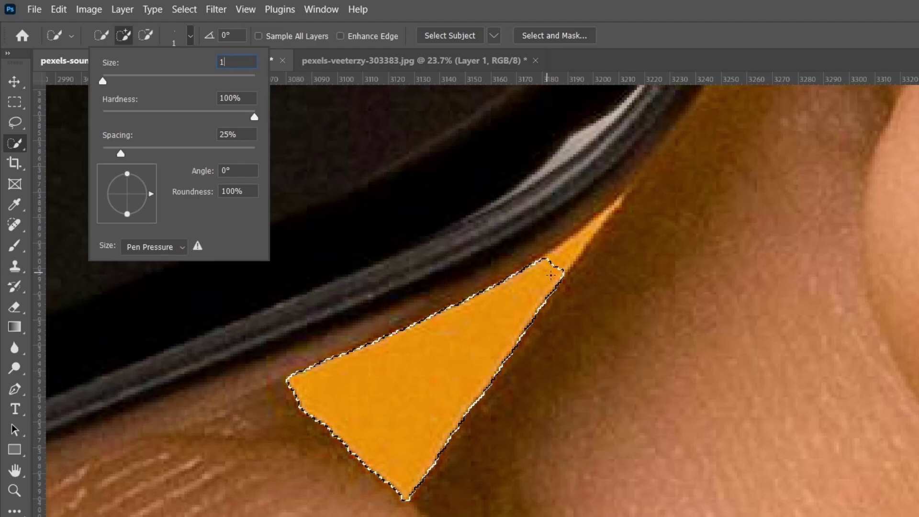
key(Return)
scroll(550, 266, up, 3)
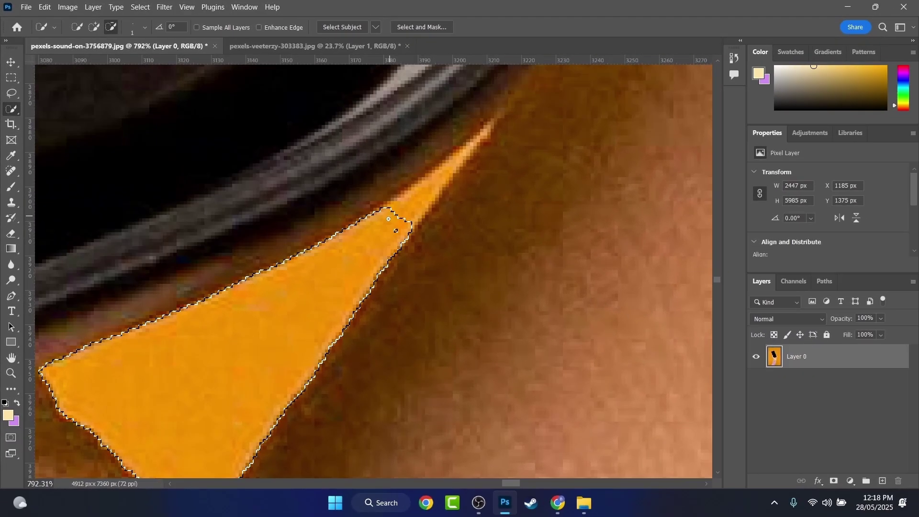
scroll(388, 219, up, 5)
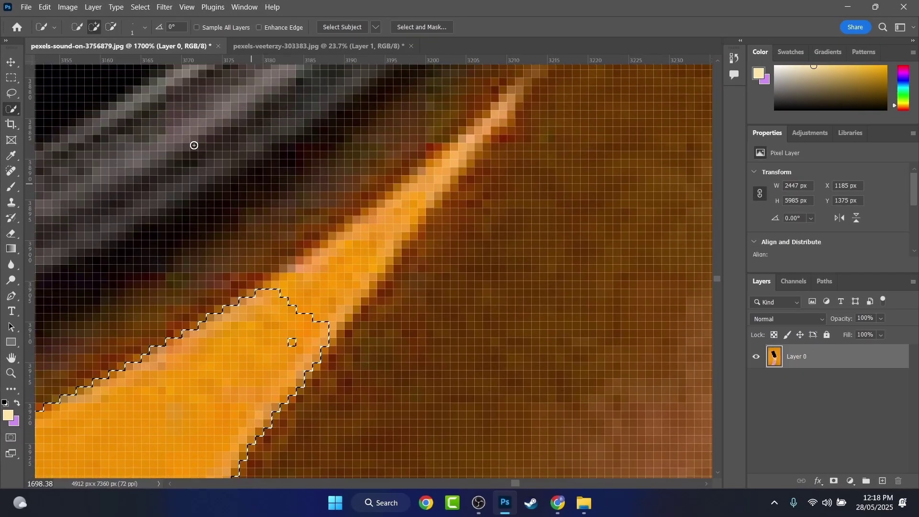
- Set the Quick Selection brush to 2 px and exclude more of the orange gap between the phone and the finger
click(139, 28)
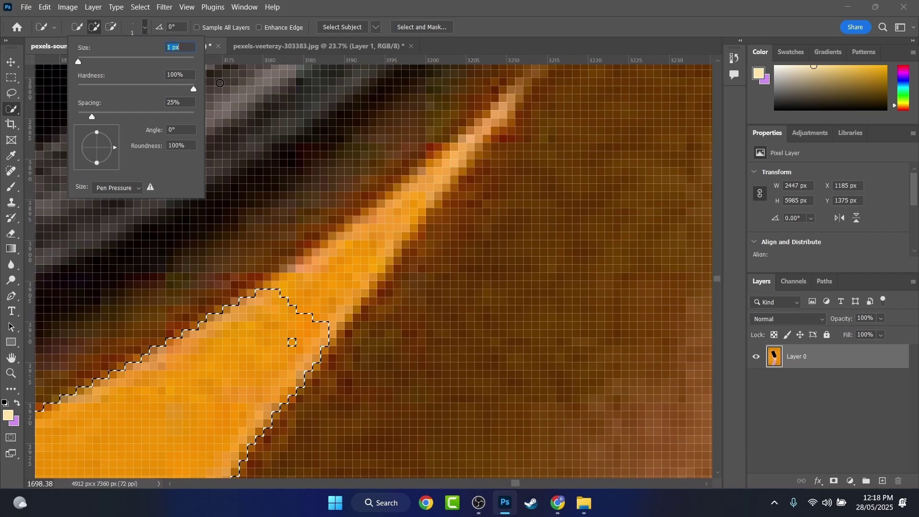
text(2)
key(Return)
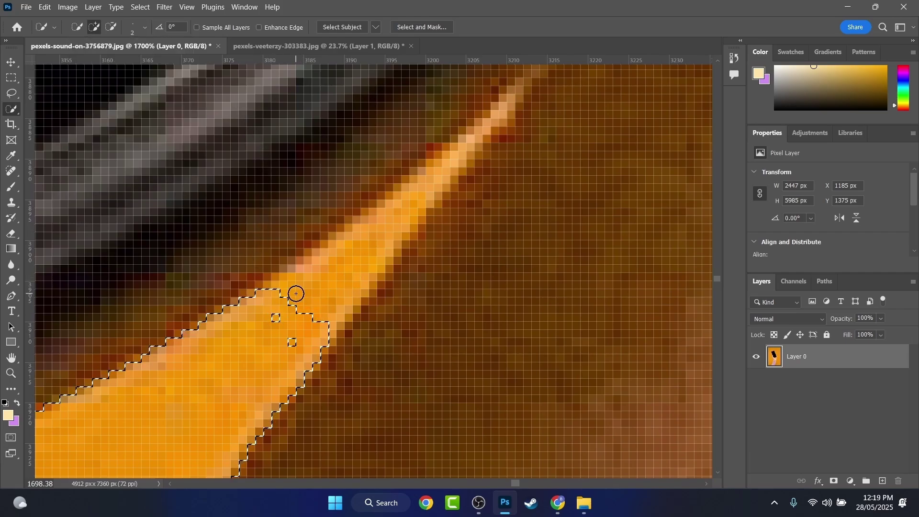
mouse_move(284, 302)
mouse_down()
mouse_move(265, 299)
mouse_move(270, 330)
mouse_move(316, 341)
mouse_move(286, 335)
mouse_up()
mouse_move(257, 293)
mouse_down()
mouse_move(279, 346)
mouse_move(303, 376)
mouse_up()
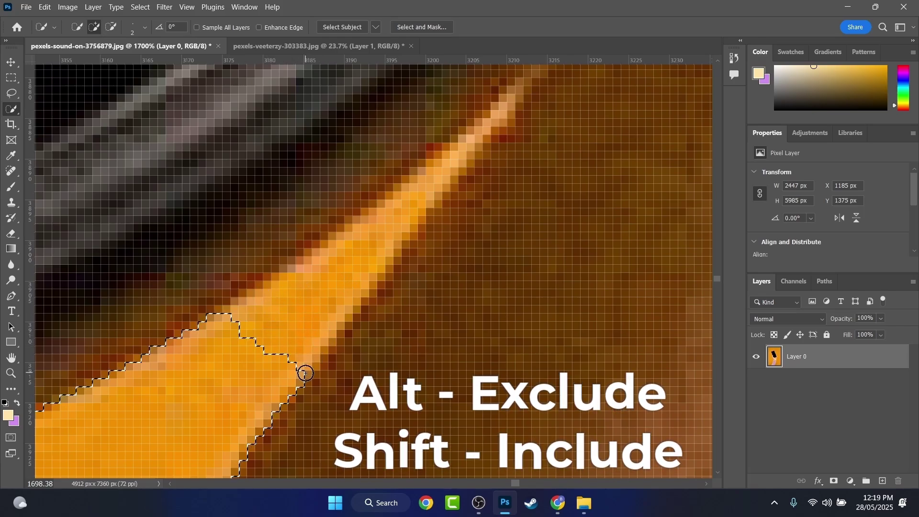
mouse_move(219, 313)
mouse_down()
mouse_move(268, 355)
mouse_move(295, 363)
mouse_move(285, 330)
mouse_move(246, 309)
mouse_move(303, 327)
mouse_move(280, 294)
mouse_move(273, 309)
mouse_move(300, 305)
mouse_move(215, 373)
mouse_move(322, 277)
mouse_move(193, 397)
mouse_move(322, 333)
mouse_move(294, 346)
mouse_up()
click(294, 352)
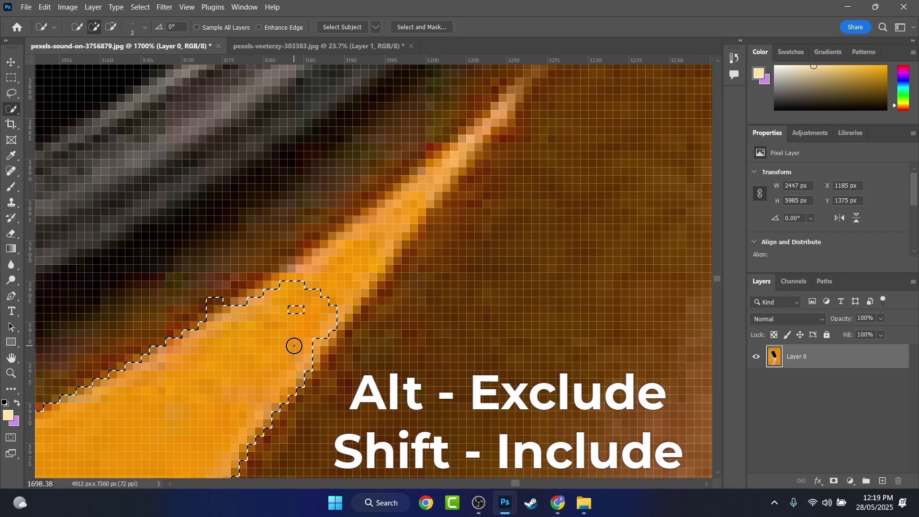
drag(321, 281, 257, 320)
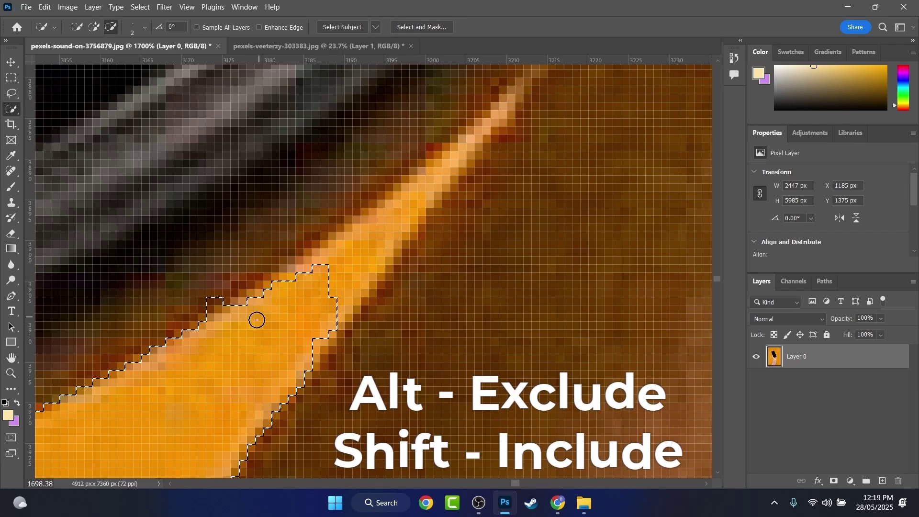
mouse_move(352, 287)
mouse_down()
mouse_move(363, 253)
mouse_move(318, 278)
mouse_move(407, 219)
mouse_move(351, 260)
mouse_up()
mouse_move(453, 306)
mouse_down()
mouse_move(626, 201)
mouse_move(598, 236)
mouse_up()
key(ctrl+z)
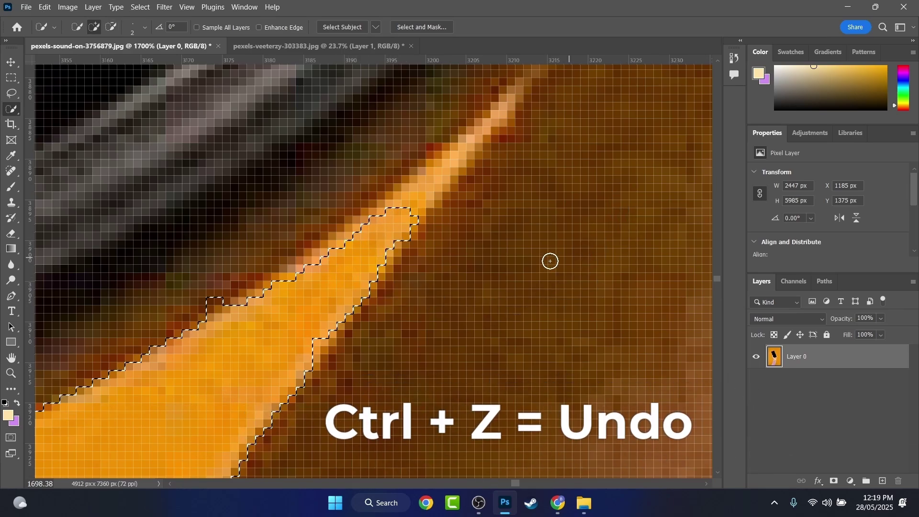
drag(394, 278, 704, 275)
key(ctrl+z)
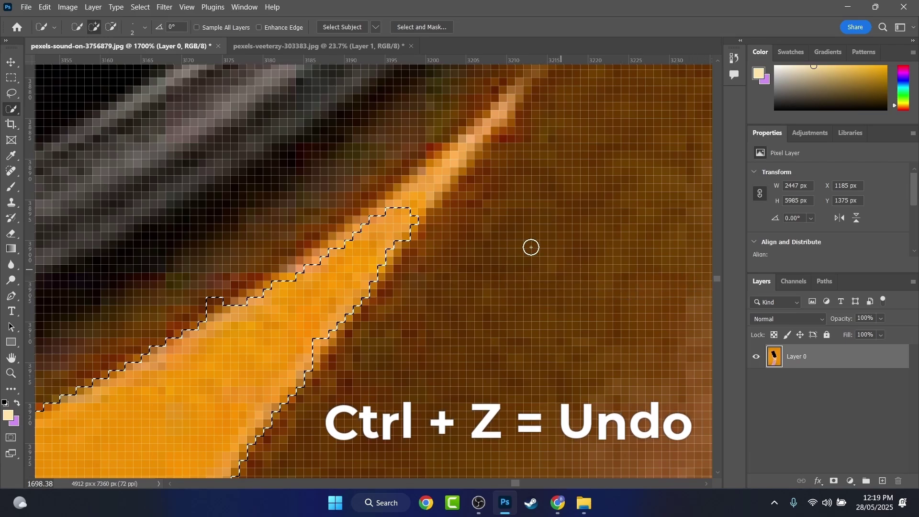
- Exclude the narrow orange tip of the gap between the phone and the finger from the selection
scroll(502, 189, up, 3)
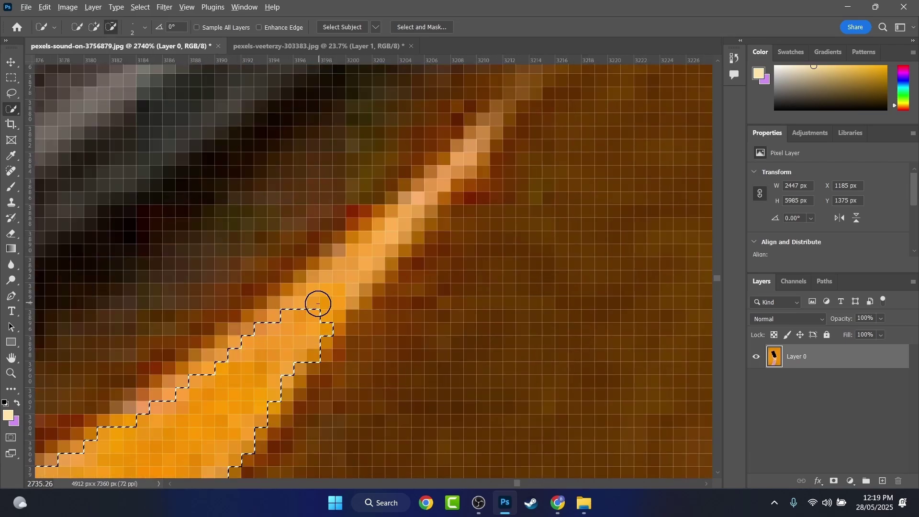
mouse_move(319, 311)
mouse_down()
mouse_move(389, 224)
mouse_move(405, 228)
mouse_move(434, 188)
mouse_up()
drag(467, 157, 493, 140)
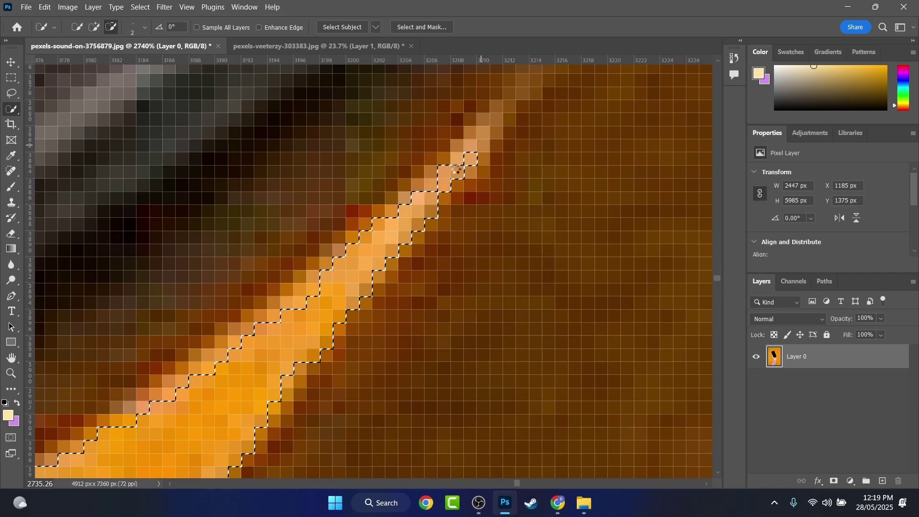
- Set the selection brush to 1 px and clean up the jagged edge and stray pixels inside the orange gap
scroll(384, 273, right, 1)
scroll(384, 273, up, 1)
scroll(384, 273, left, 5)
scroll(384, 274, down, 3)
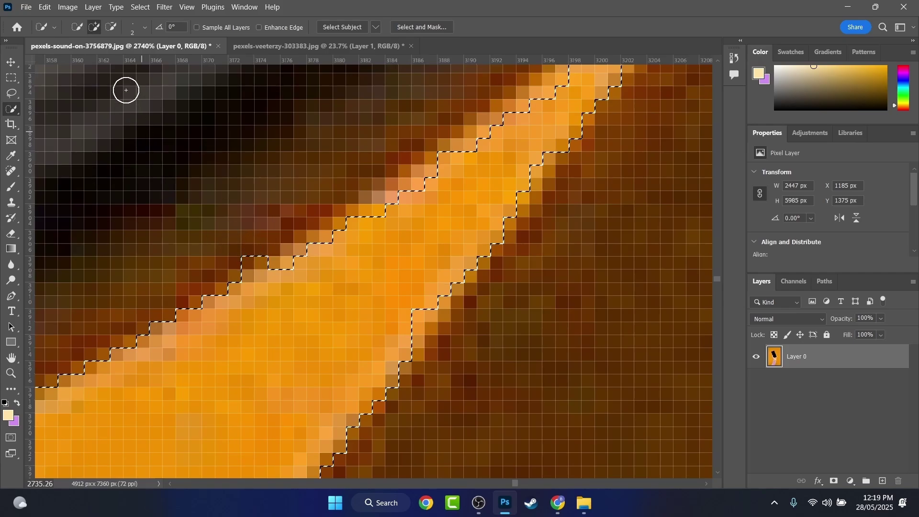
click(145, 28)
text(1)
key(Return)
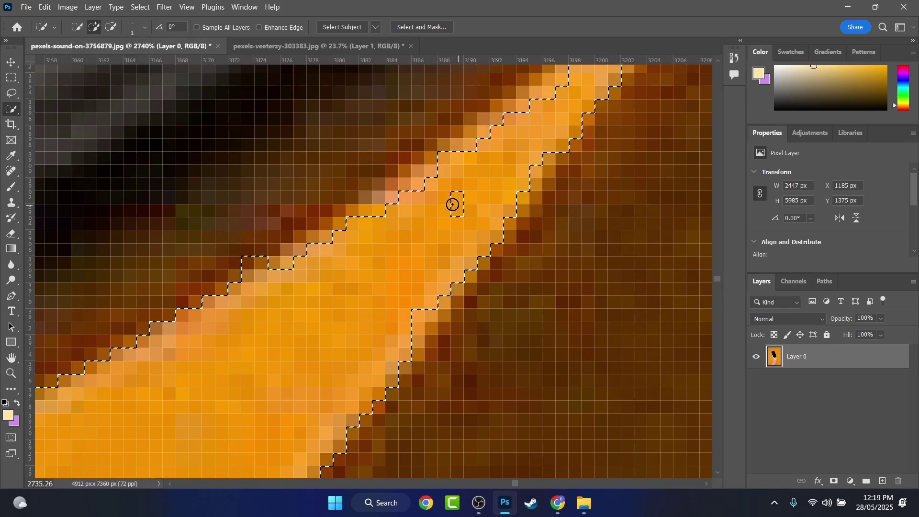
alt+click(451, 201)
scroll(237, 274, up, 3)
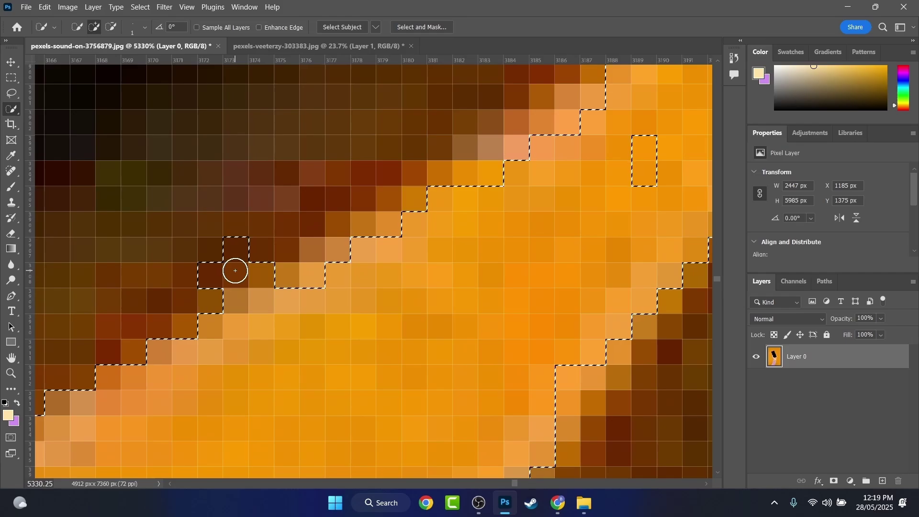
drag(215, 268, 308, 283)
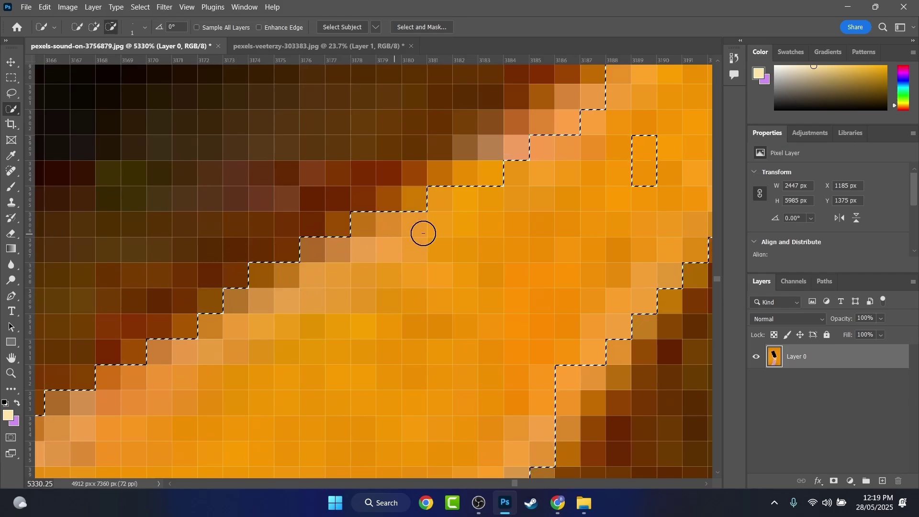
click(644, 160)
mouse_move(690, 215)
mouse_down()
mouse_move(402, 373)
mouse_move(591, 148)
mouse_up()
- Refine the selection along the hand's edge down to where the wrist meets the pink sleeve
scroll(591, 148, down, 6)
drag(211, 373, 299, 113)
scroll(300, 113, down, 3)
drag(501, 164, 594, 295)
scroll(594, 295, up, 5)
scroll(378, 293, down, 3)
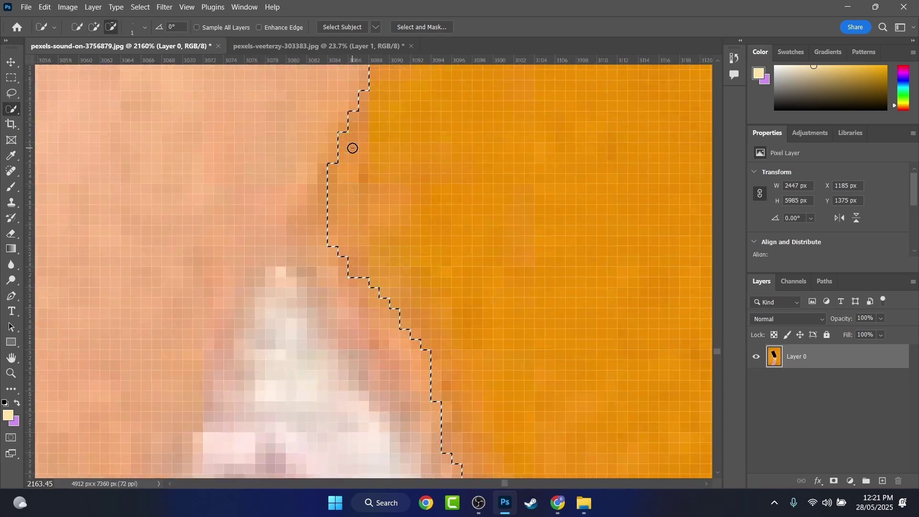
- Refine the selection along the outer edges of the pink sleeve with a 10 px brush
scroll(426, 287, down, 4)
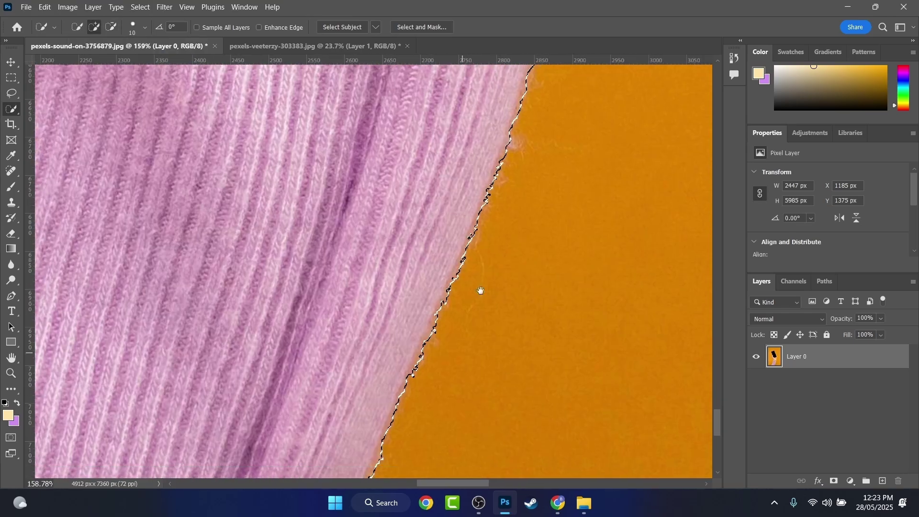
scroll(445, 337, down, 5)
scroll(384, 253, up, 5)
drag(384, 252, 260, 410)
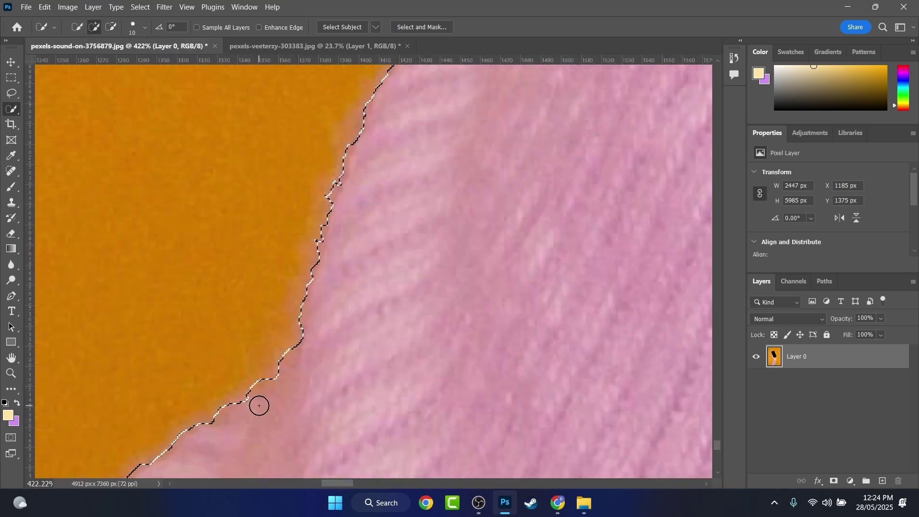
scroll(406, 216, up, 3)
drag(406, 216, 175, 429)
scroll(370, 177, up, 3)
drag(370, 177, 257, 352)
- Refine the remaining outline with a 1 px brush, including the corner where the finger meets the phone's side
scroll(278, 136, up, 3)
drag(278, 137, 328, 275)
scroll(360, 328, up, 3)
scroll(360, 328, down, 3)
mouse_move(360, 329)
mouse_down()
mouse_move(383, 192)
mouse_move(373, 215)
mouse_up()
click(144, 27)
key(Escape)
scroll(373, 215, up, 3)
drag(357, 295, 297, 335)
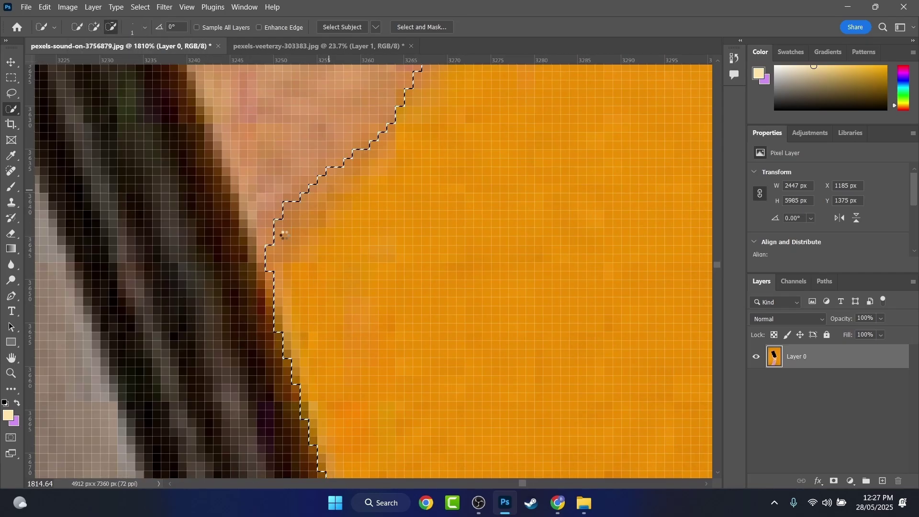
- Examine the refined selection outline around the phone, fingers, palm and wrist for remaining flaws
scroll(271, 358, up, 3)
scroll(488, 337, down, 6)
scroll(488, 336, down, 4)
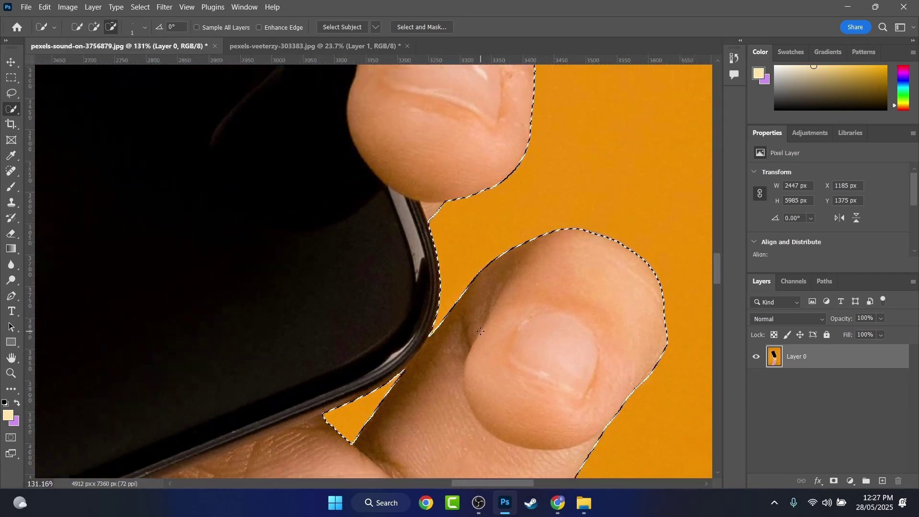
scroll(386, 226, down, 3)
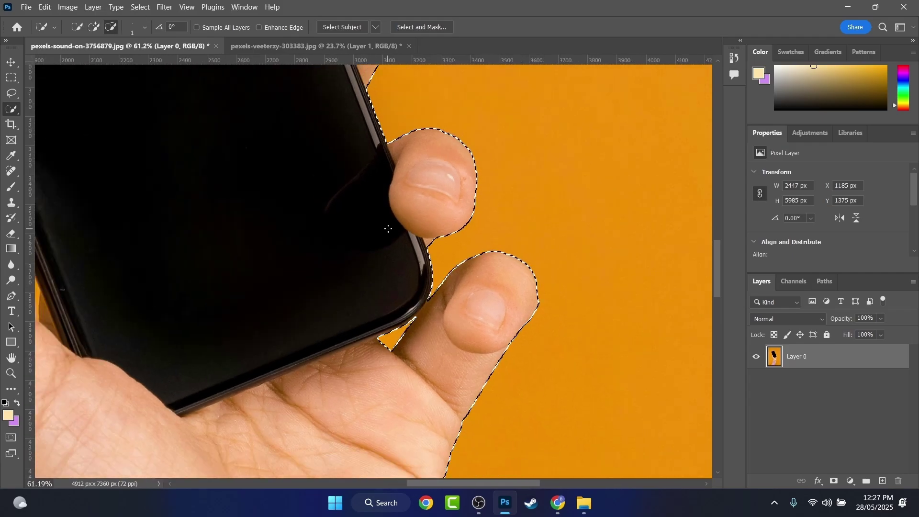
scroll(437, 171, down, 3)
scroll(433, 175, up, 4)
scroll(432, 176, up, 10)
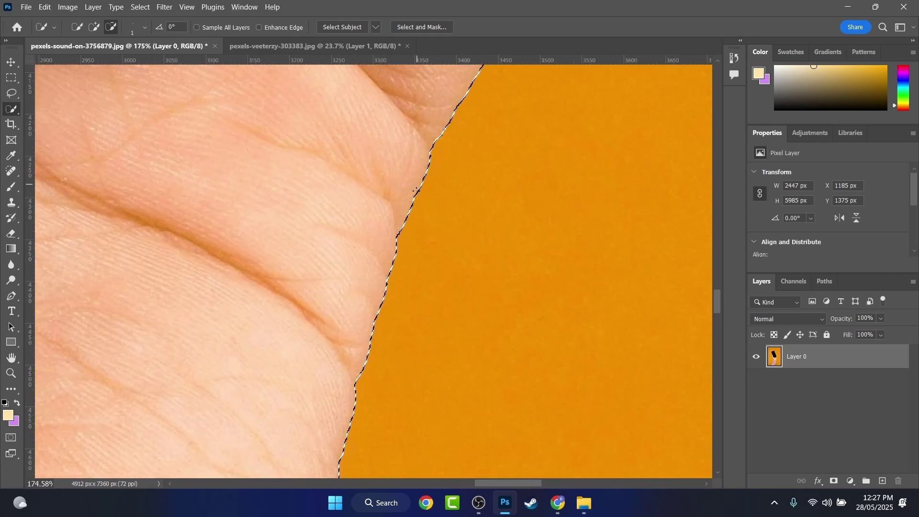
scroll(350, 253, down, 13)
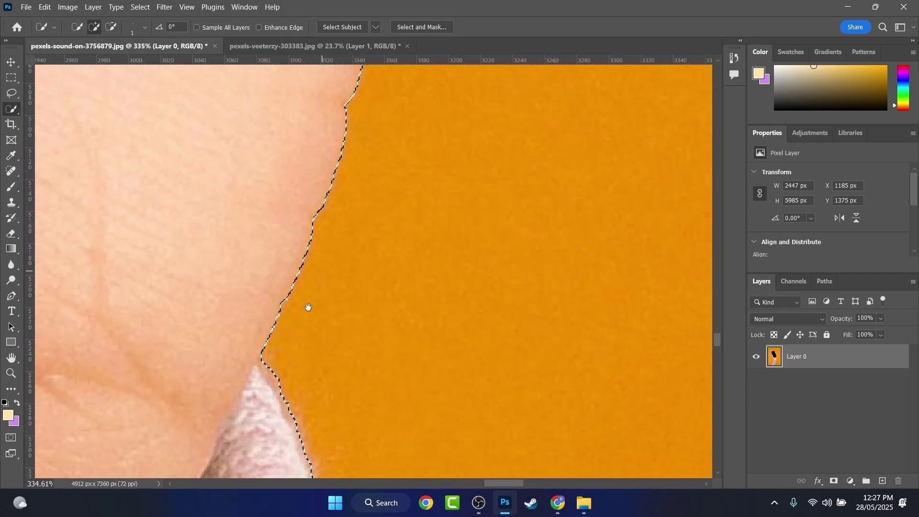
- Copy the selected hand and phone onto a new layer above the orange photo
scroll(314, 291, down, 13)
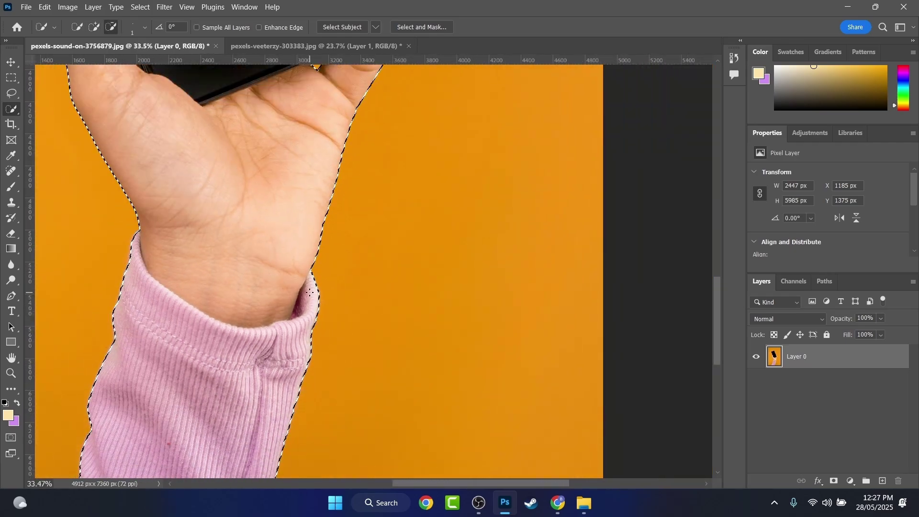
drag(280, 218, 425, 272)
scroll(427, 274, down, 2)
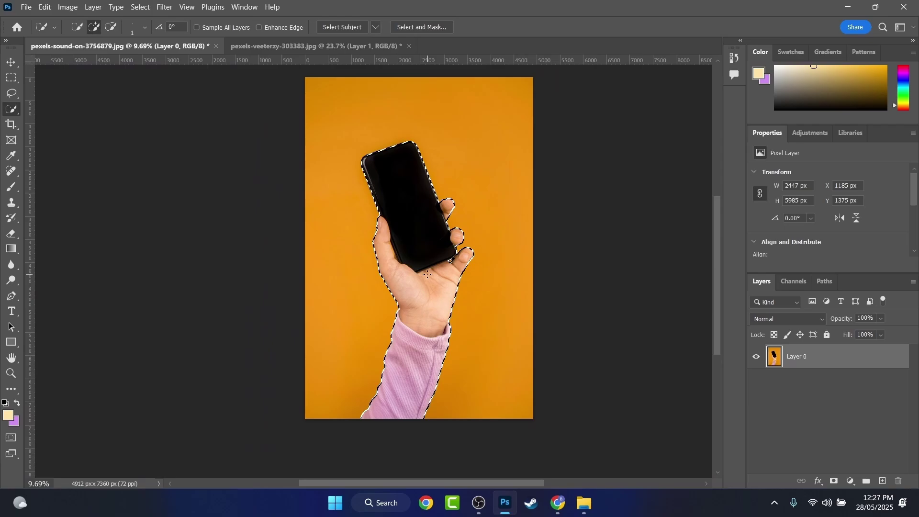
key(ctrl+c)
key(ctrl+v)
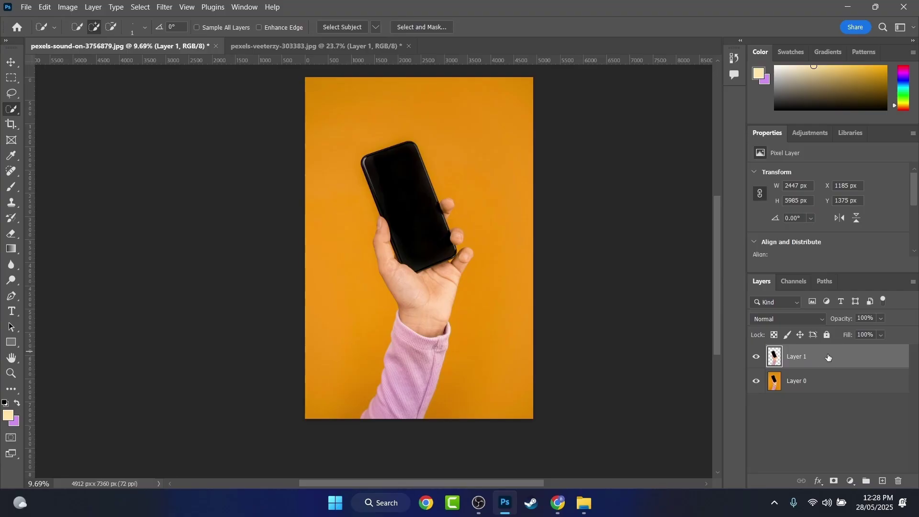
- Paste the hand cut-out into pexels-veeterzy-303383.jpg, scale it to about 50% and position it over the left laptop
click(294, 46)
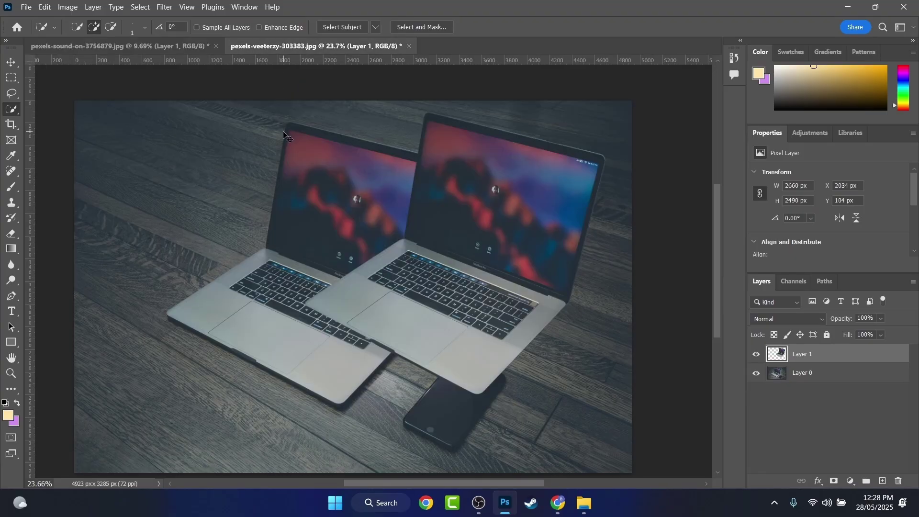
key(ctrl+v)
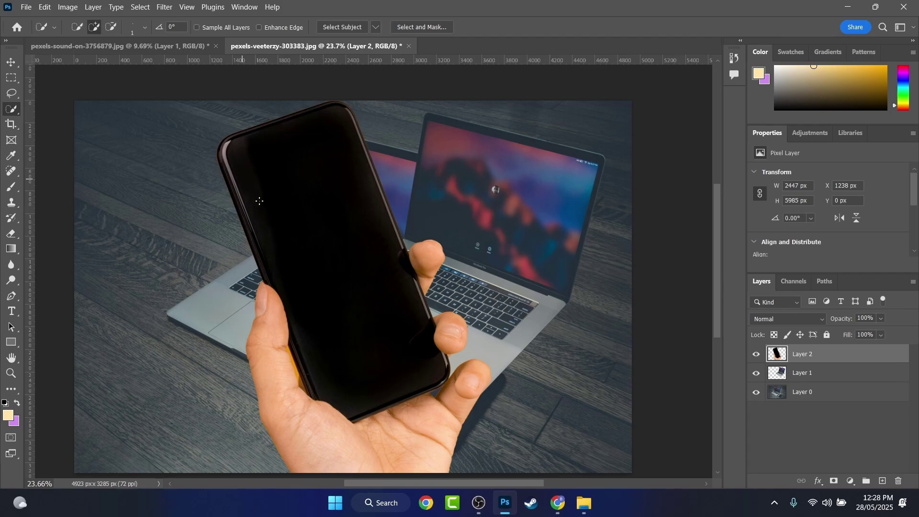
key(ctrl+t)
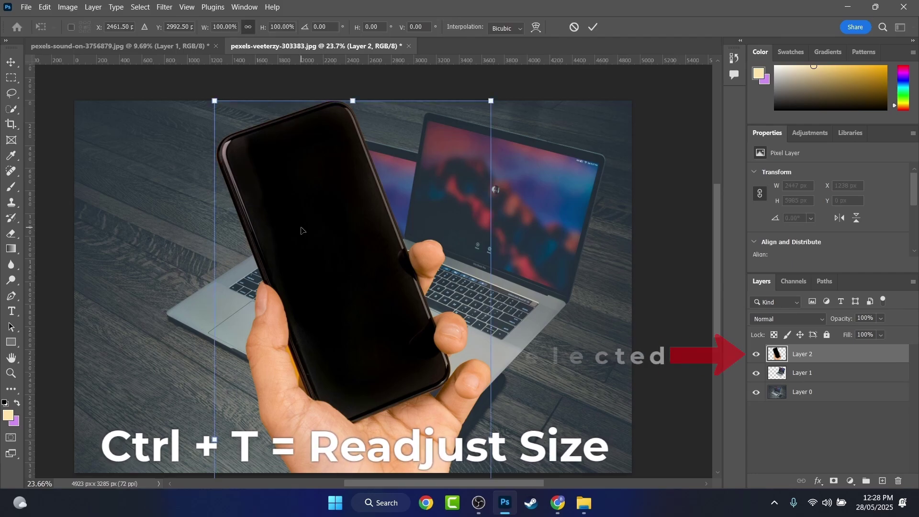
drag(364, 96, 385, 142)
mouse_move(383, 95)
mouse_down()
mouse_move(389, 180)
mouse_move(364, 115)
mouse_move(365, 179)
mouse_move(376, 146)
mouse_move(374, 184)
mouse_move(279, 174)
mouse_move(268, 153)
mouse_up()
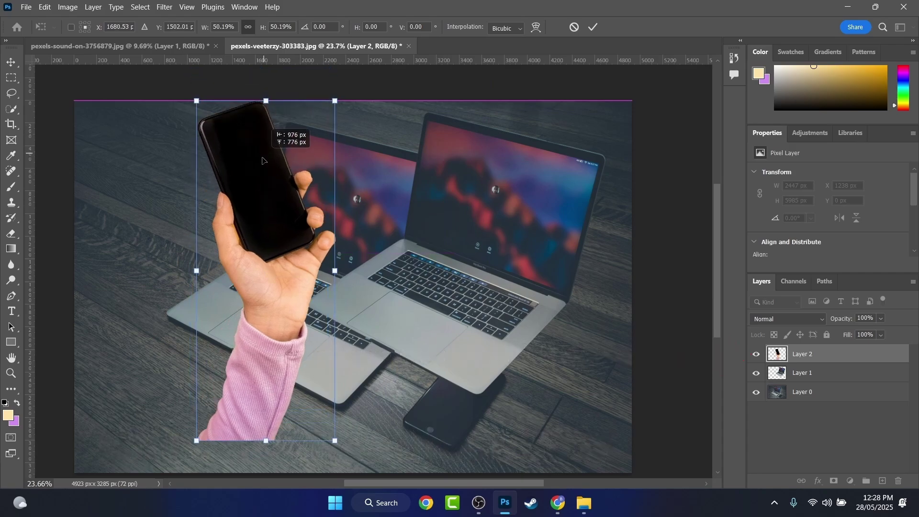
key(Return)
key(w)
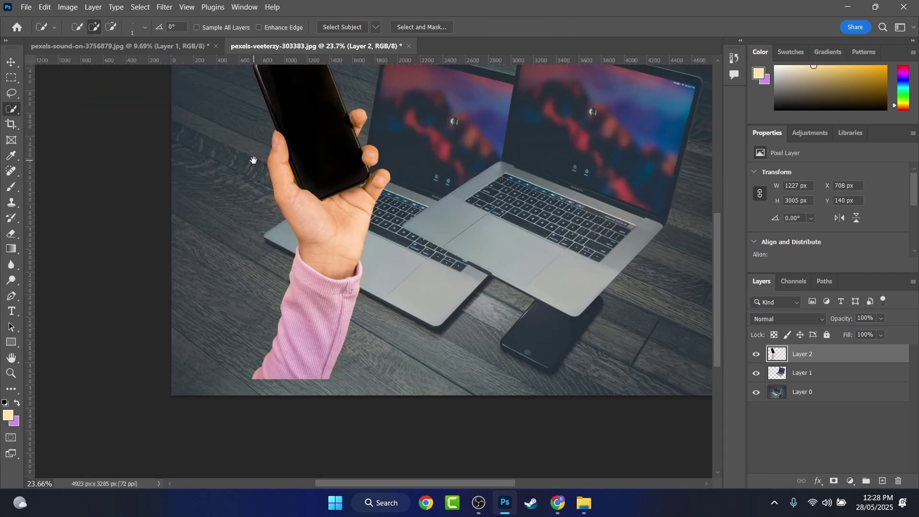
drag(253, 160, 248, 176)
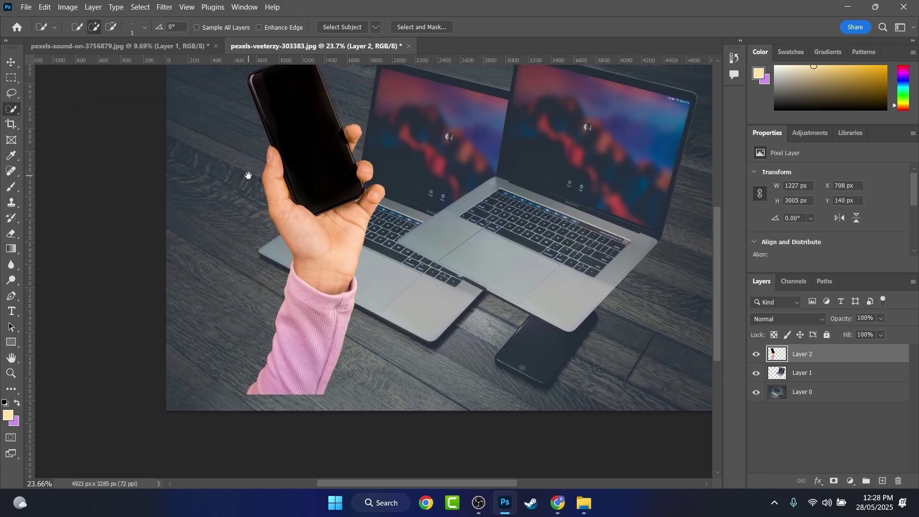
key(ctrl+t)
drag(232, 162, 320, 153)
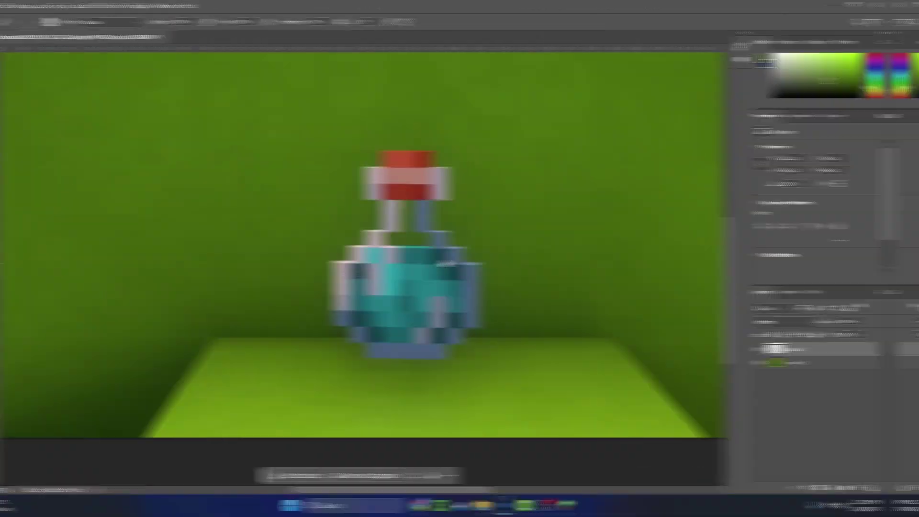
- In the bottle screenshot document, move the bottle cut-out on Layer 1 up and to the left of the original bottle
drag(504, 268, 489, 272)
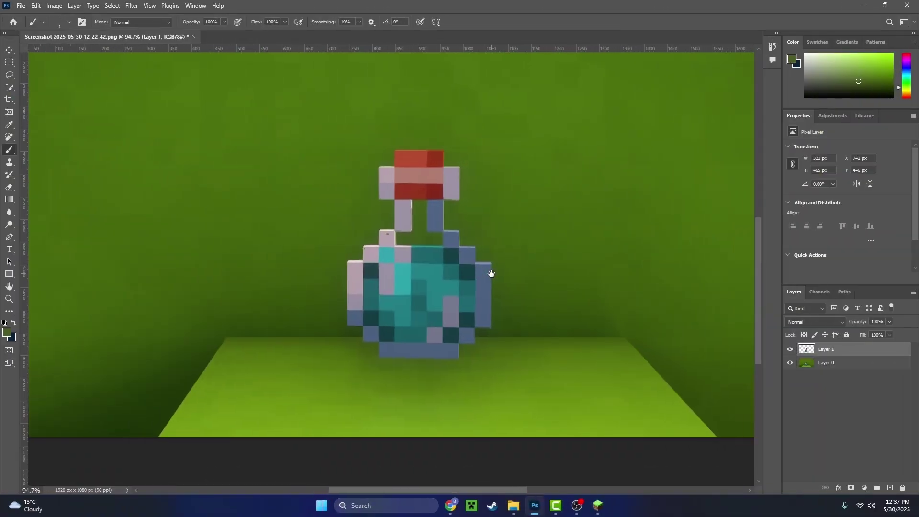
key(w)
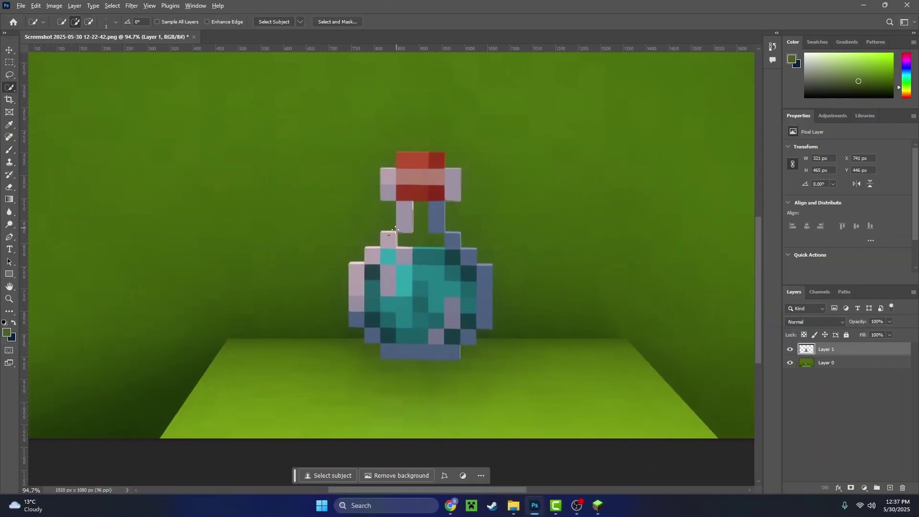
scroll(395, 229, up, 10)
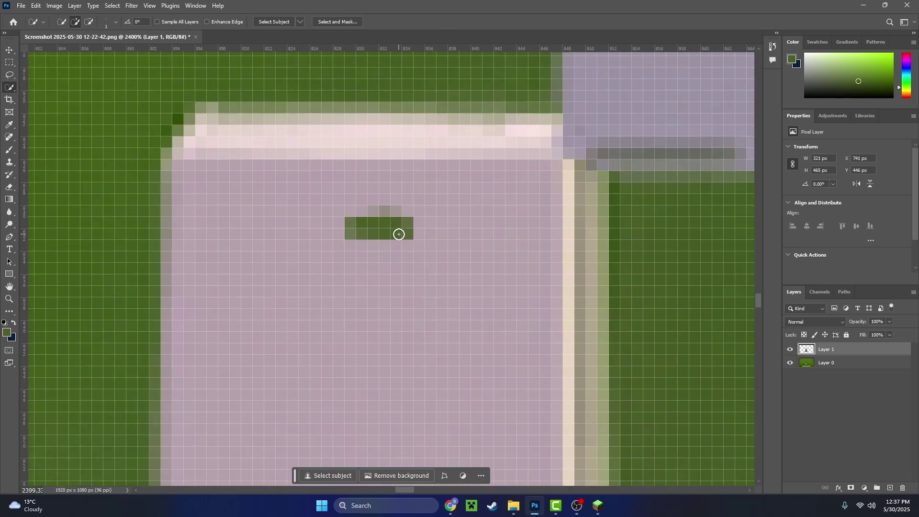
scroll(399, 234, up, 2)
scroll(399, 234, down, 7)
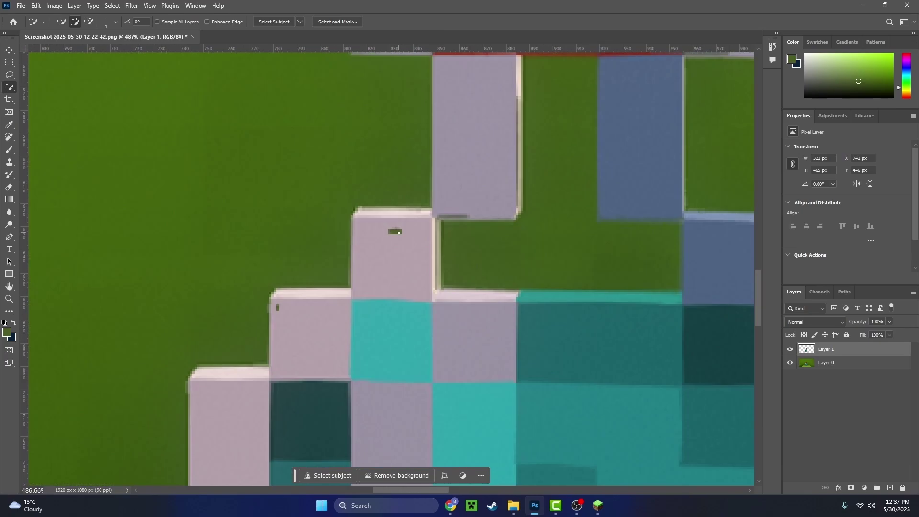
scroll(399, 233, down, 7)
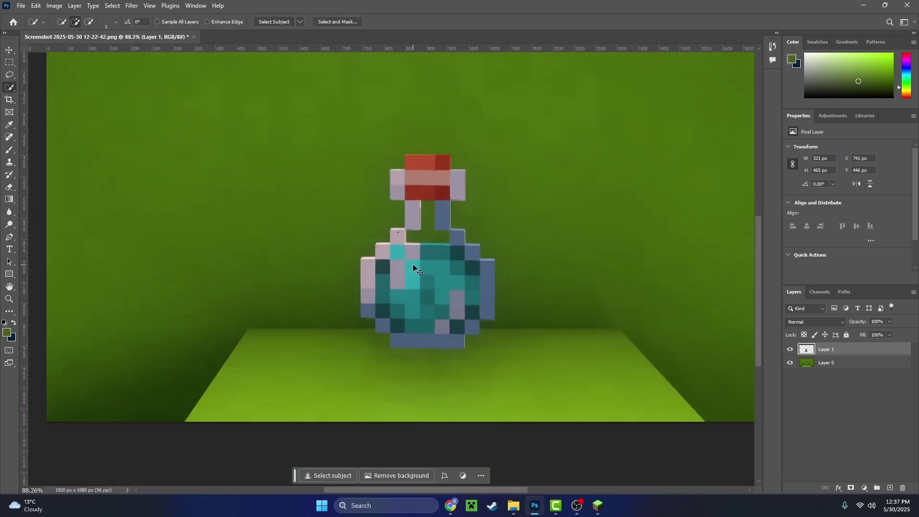
key(ctrl+t)
drag(446, 292, 298, 264)
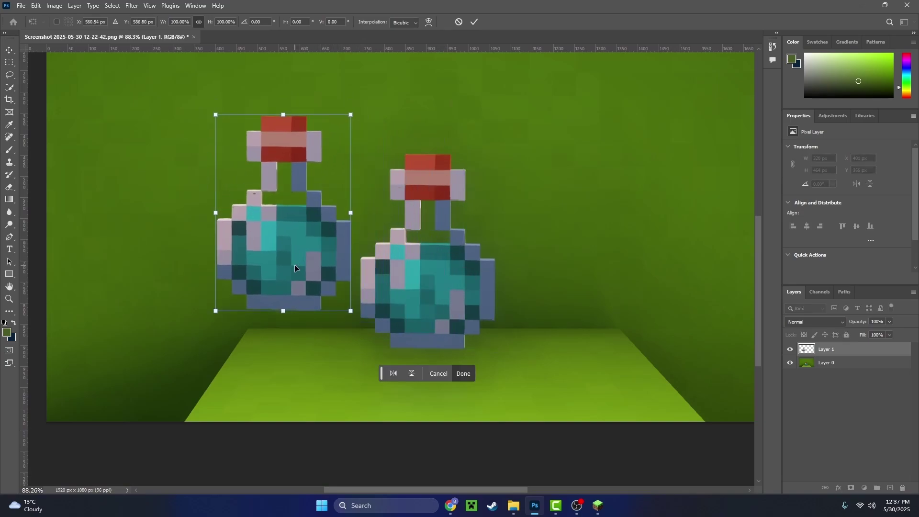
key(Return)
key(w)
- Examine the moved bottle cut-out's neck and shoulder edges for leftover green background pixels
scroll(675, 319, up, 2)
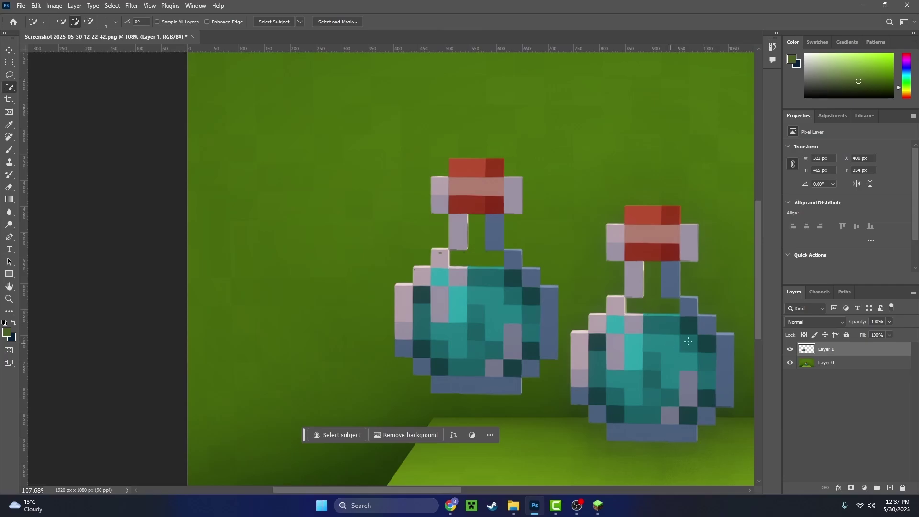
scroll(445, 253, up, 20)
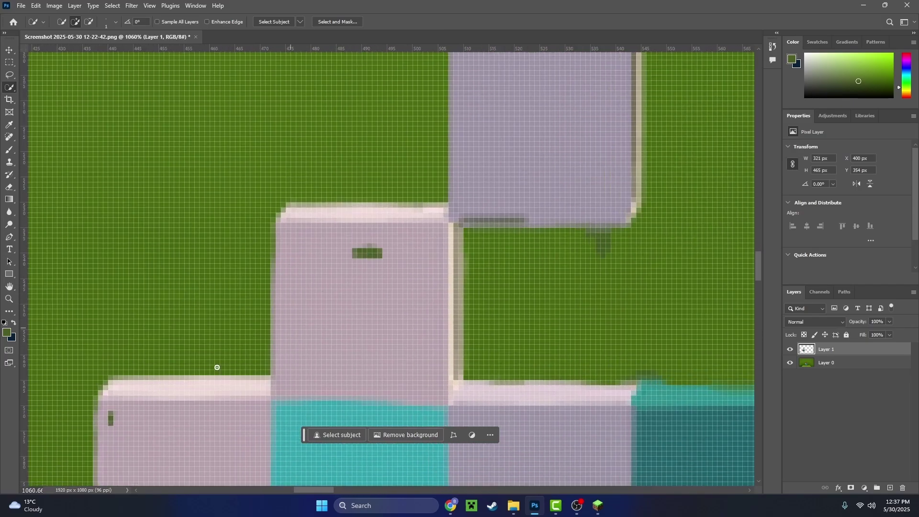
scroll(245, 360, down, 3)
scroll(287, 330, left, 5)
scroll(428, 283, right, 10)
scroll(359, 297, up, 3)
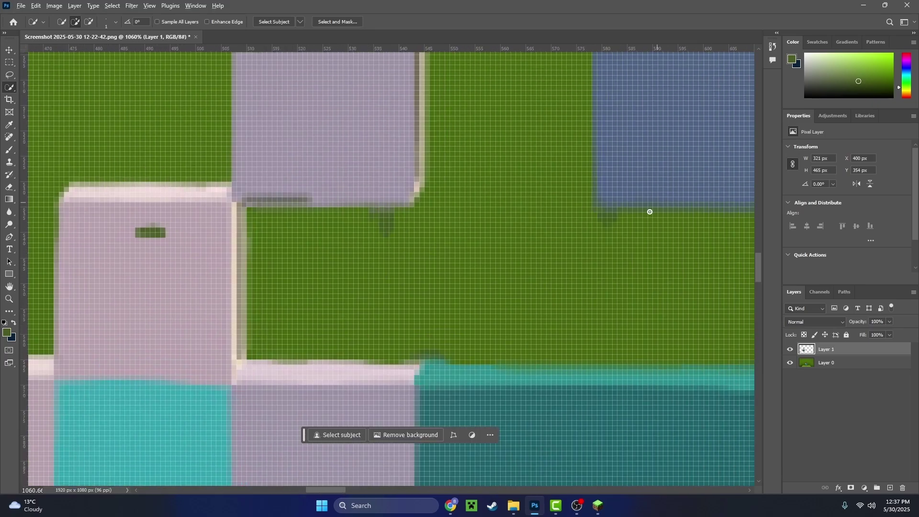
scroll(584, 232, down, 12)
- Place the BLACK image from the desktop into the document as a layer between Layer 1 and Layer 0
double_click(850, 6)
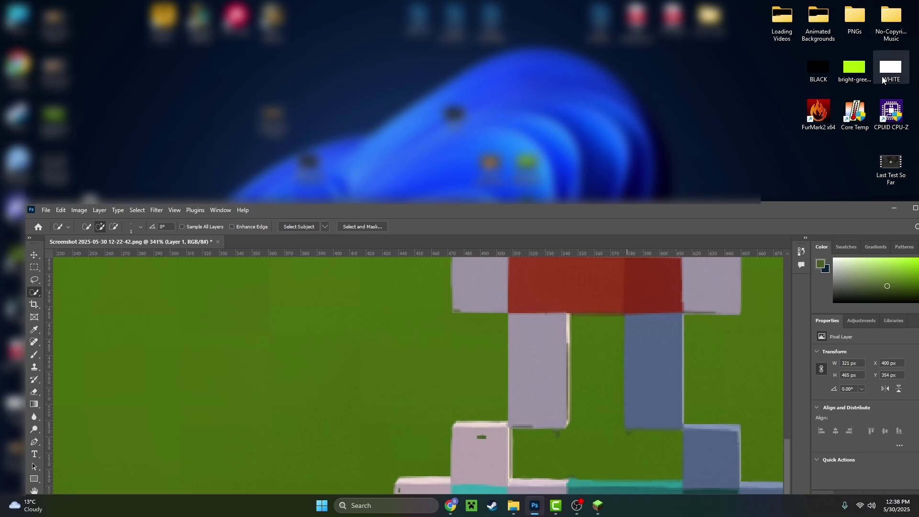
drag(826, 71, 455, 289)
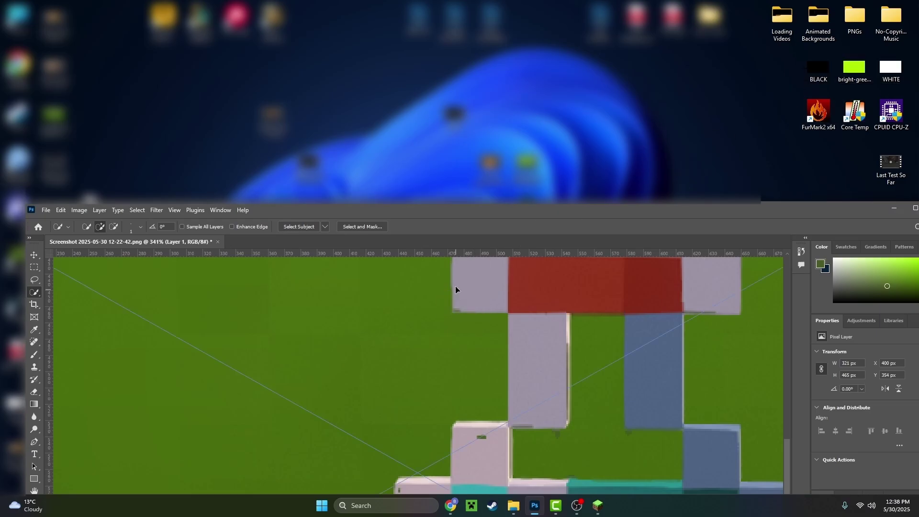
double_click(456, 214)
drag(831, 355, 828, 368)
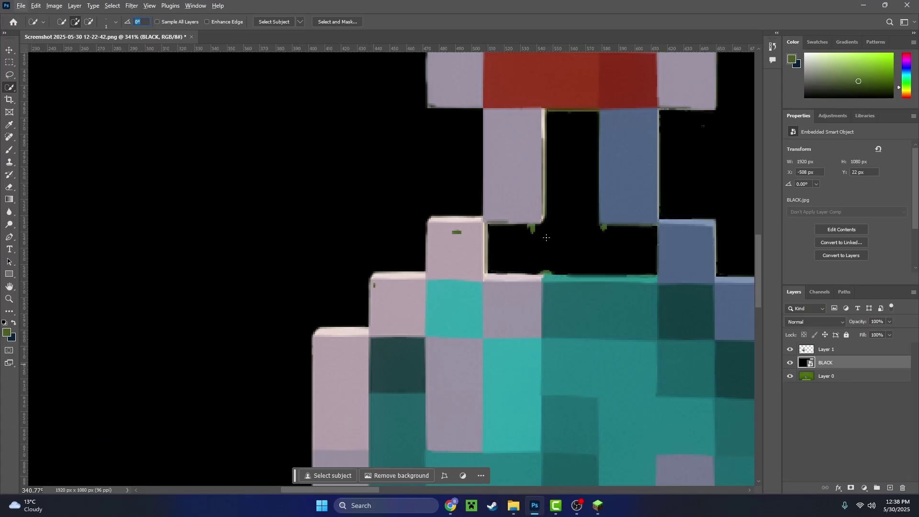
- On Layer 1, paint over the wide green spot in the pink block beside the bottle's neck with the sampled surrounding pink
scroll(308, 191, up, 10)
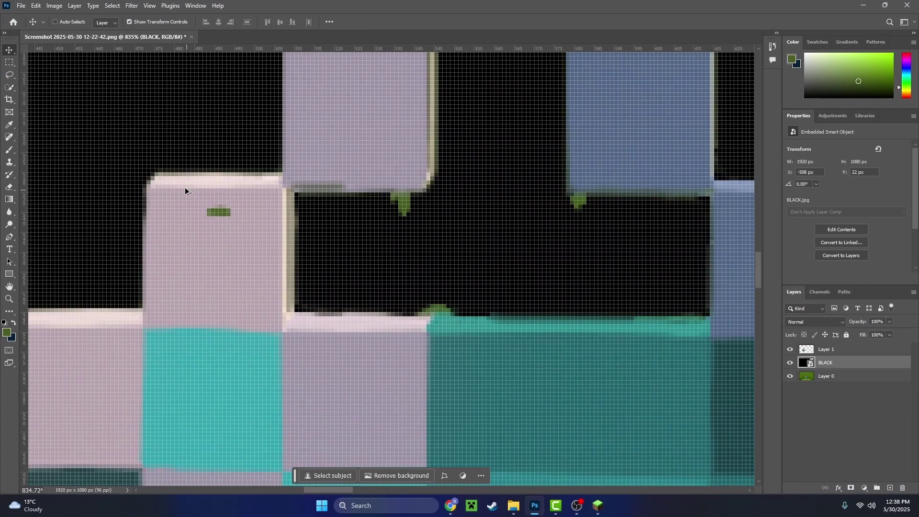
key(v)
scroll(228, 223, up, 5)
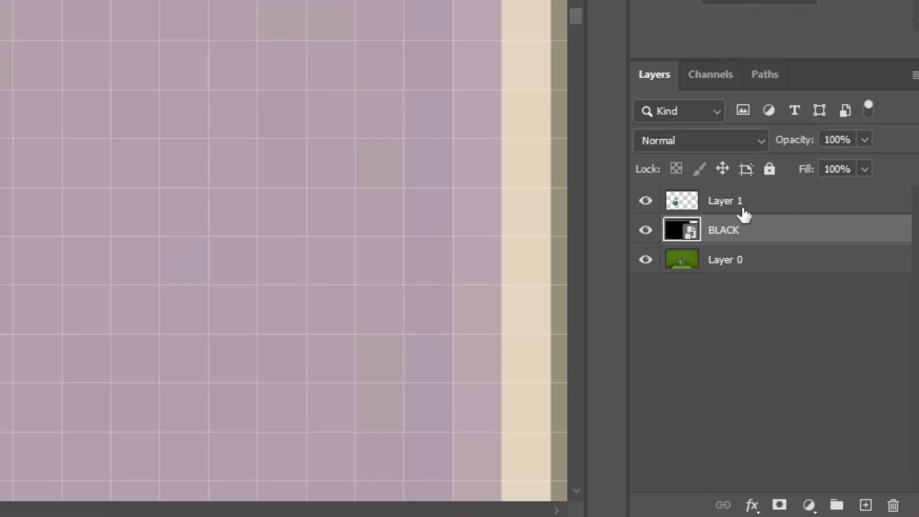
click(835, 351)
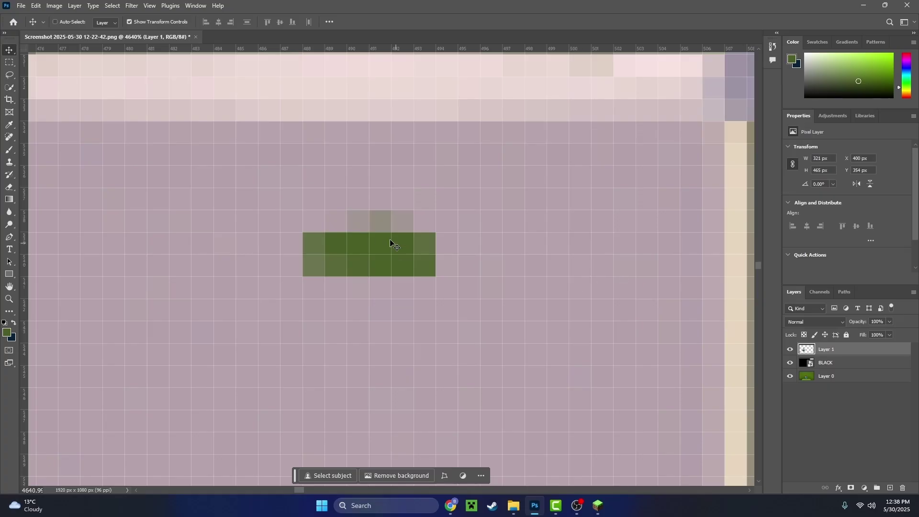
key(b)
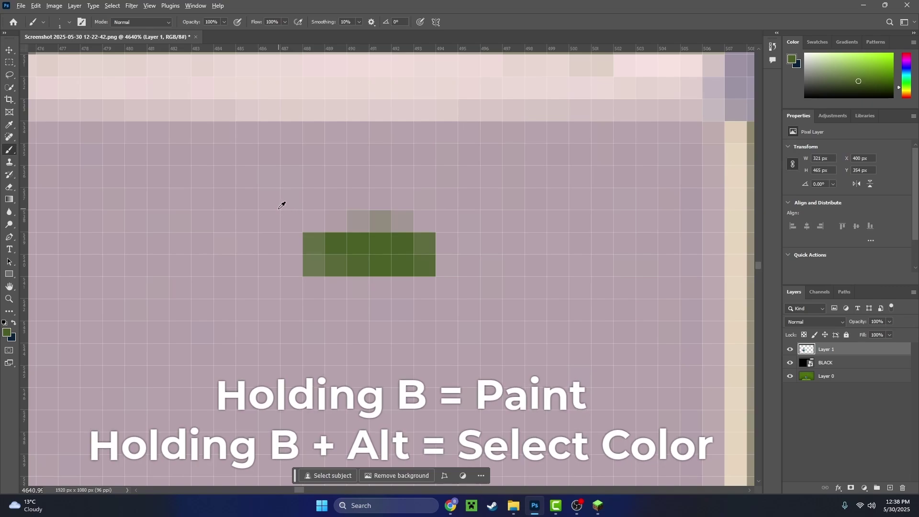
alt+click(240, 200)
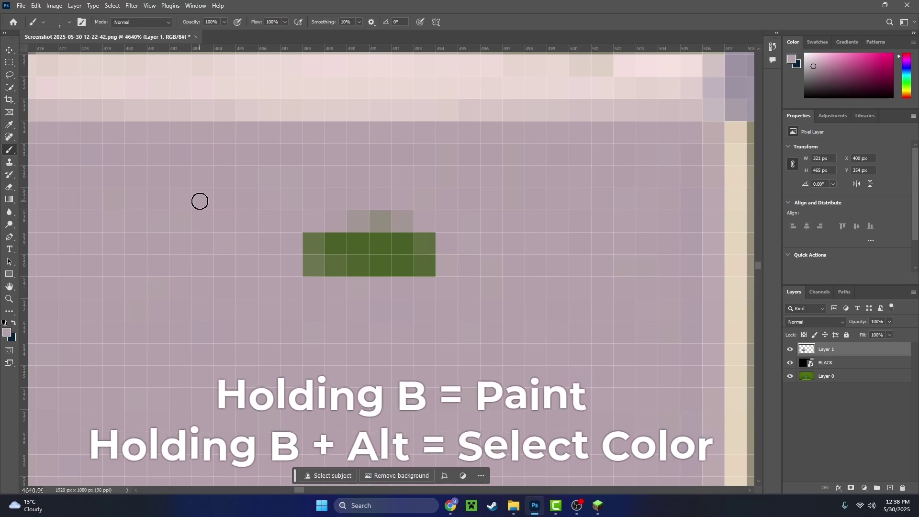
mouse_move(284, 233)
mouse_down()
mouse_move(311, 251)
mouse_move(337, 249)
mouse_move(341, 269)
mouse_move(344, 232)
mouse_move(361, 252)
mouse_move(429, 258)
mouse_move(388, 275)
mouse_up()
key(v)
- Paint over the small green spot near the corner of the next lower pink block, sampling the adjacent pink
scroll(369, 294, down, 2)
scroll(368, 295, down, 3)
drag(362, 319, 626, 108)
drag(241, 253, 396, 210)
scroll(422, 239, up, 7)
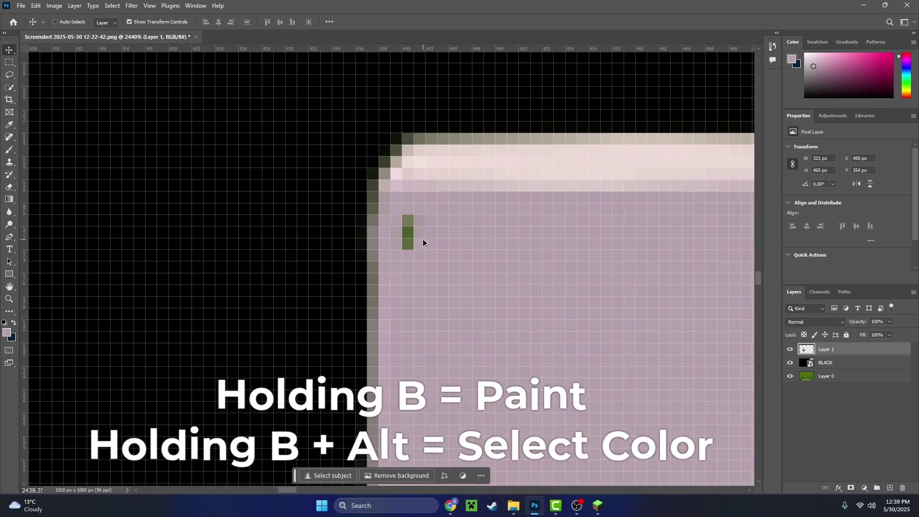
key(b)
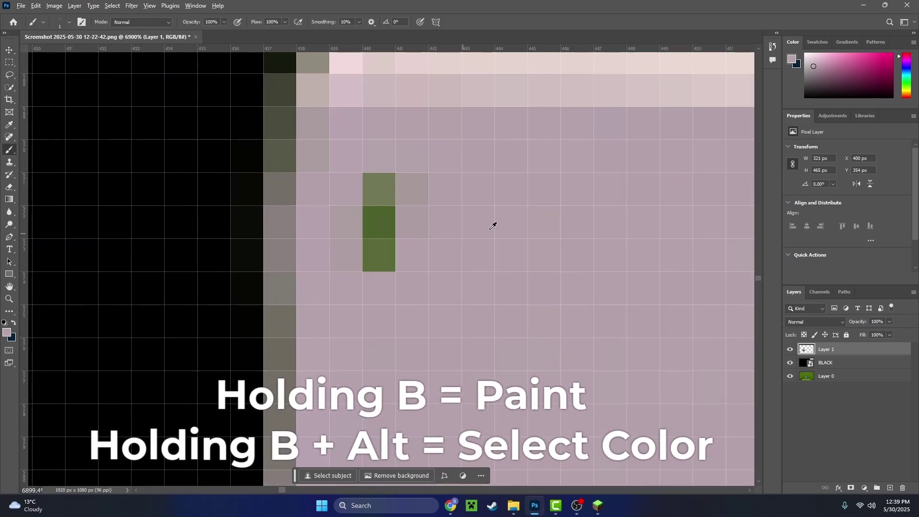
alt+click(510, 223)
mouse_move(417, 199)
mouse_down()
mouse_move(394, 188)
mouse_move(362, 221)
mouse_move(404, 217)
mouse_up()
scroll(421, 234, down, 10)
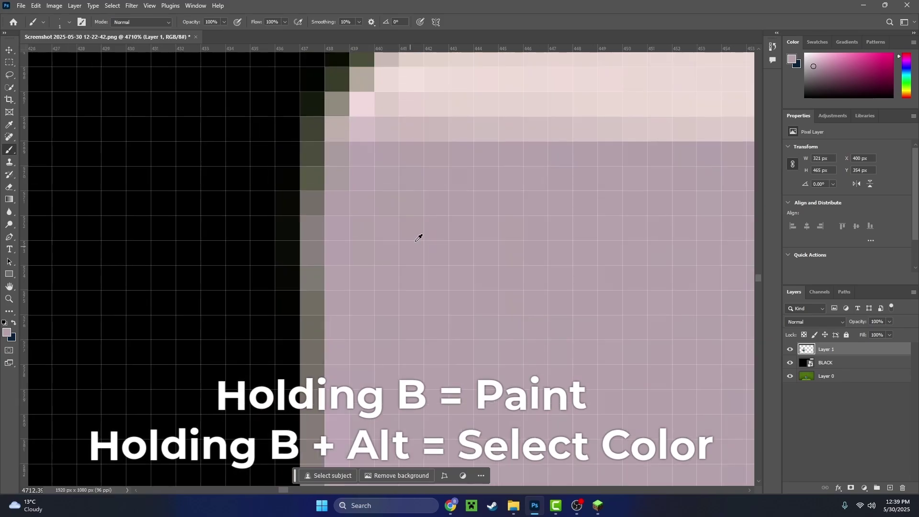
scroll(533, 259, down, 7)
drag(535, 287, 220, 347)
key(v)
- With the Rectangular Marquee tool, select the 105 × 32 px gap between the bottle's neck and body and delete its leftover green pixels
scroll(481, 235, up, 5)
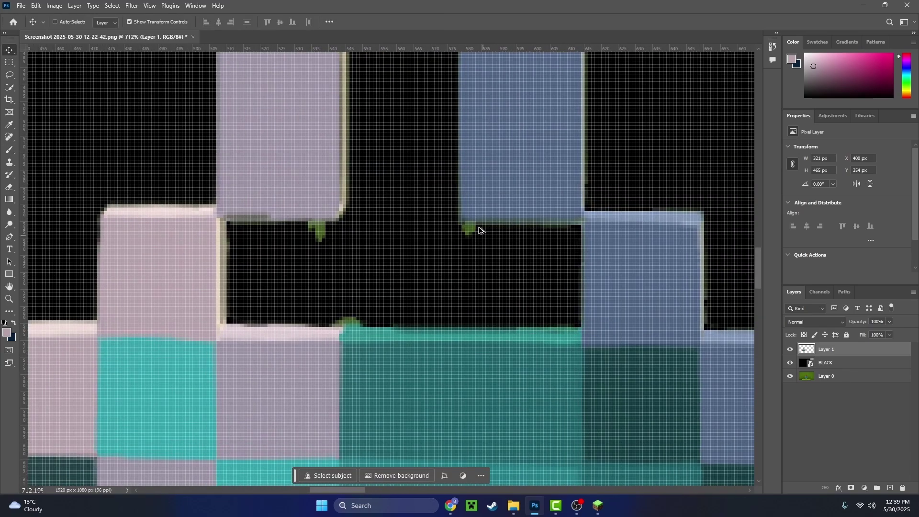
scroll(479, 243, up, 4)
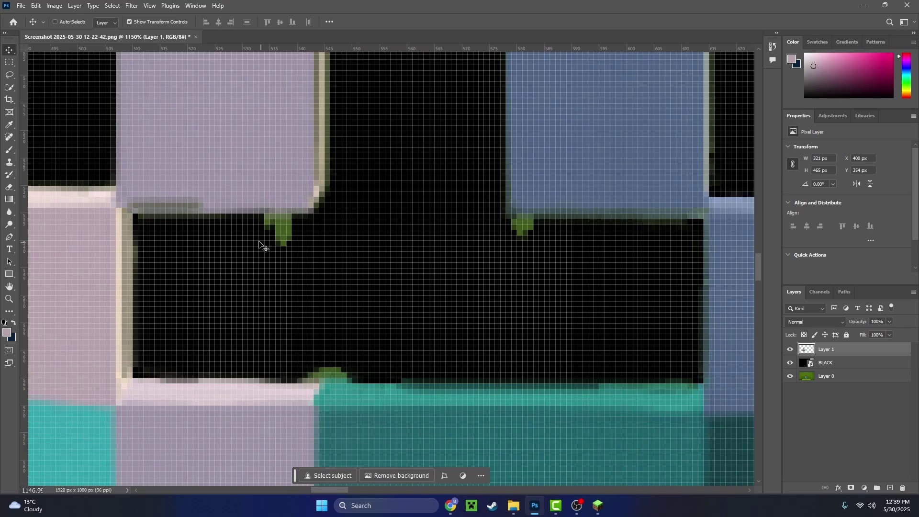
drag(325, 305, 373, 285)
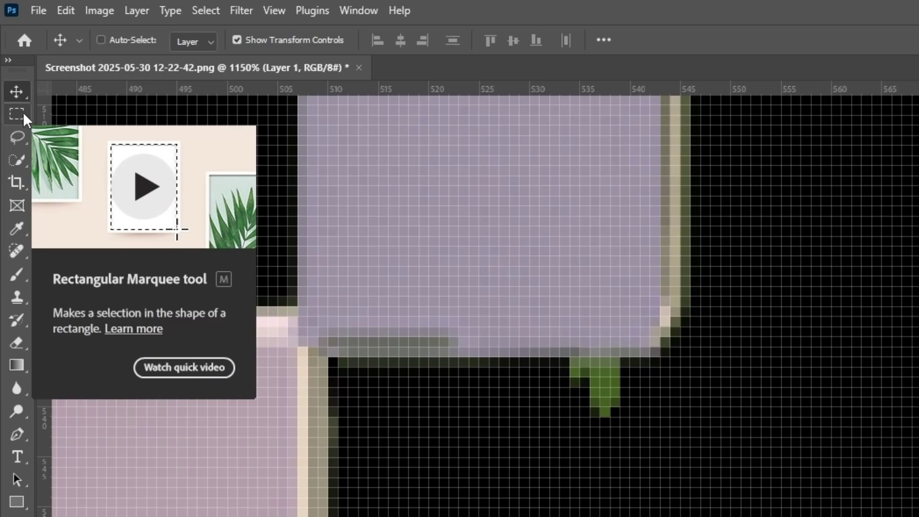
click(23, 113)
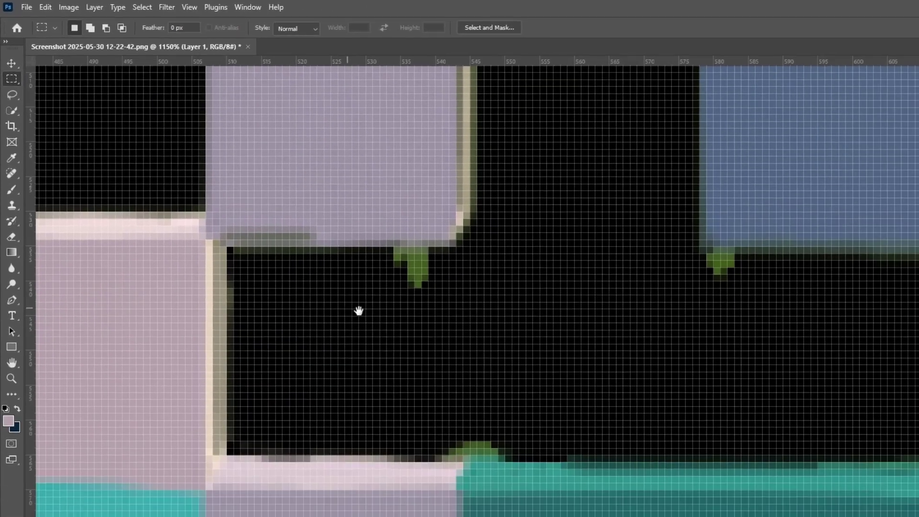
drag(523, 454, 345, 406)
drag(187, 221, 214, 226)
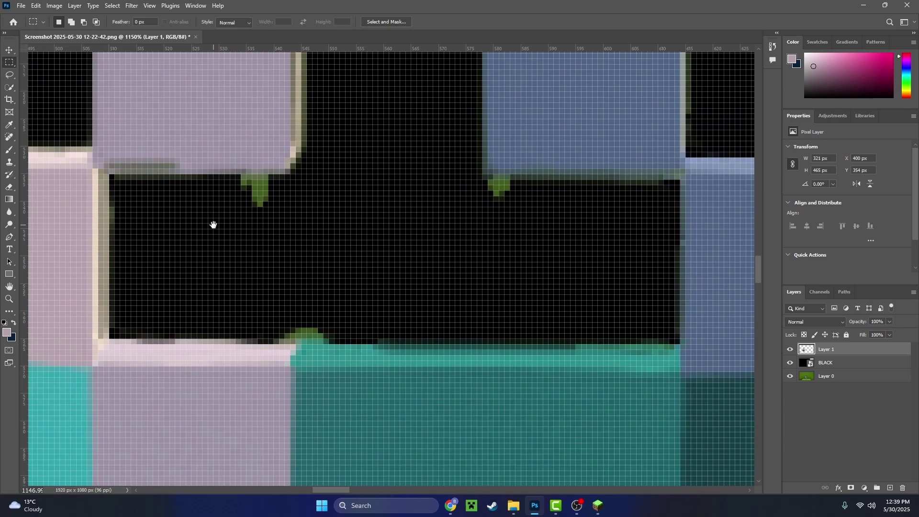
drag(111, 175, 681, 349)
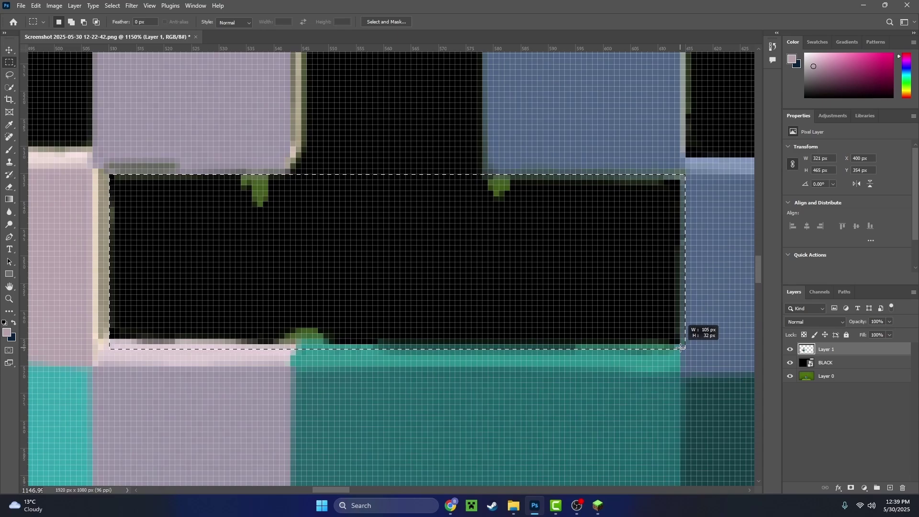
drag(681, 347, 680, 348)
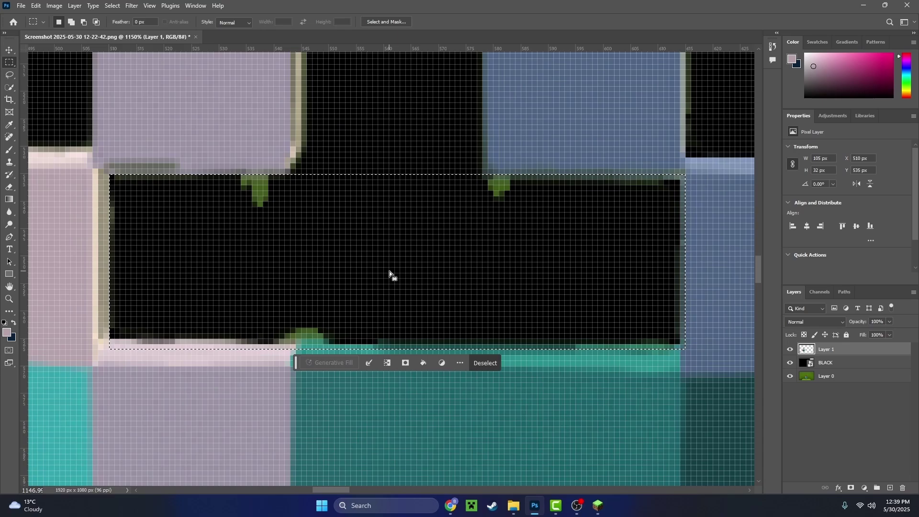
key(ctrl+BackSpace)
key(ctrl+d)
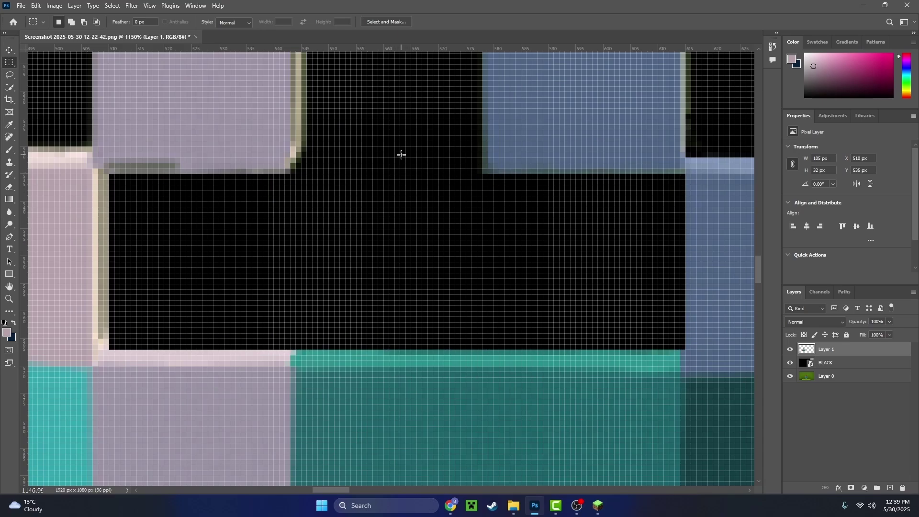
- Delete a 6 × 65 px strip of green fringe along the outer edge of the blue neck column
drag(435, 170, 470, 359)
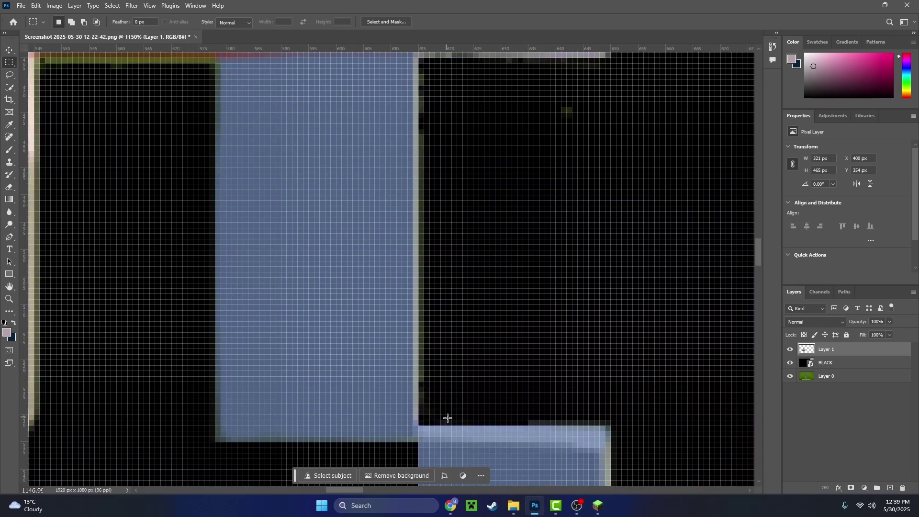
drag(449, 423, 451, 69)
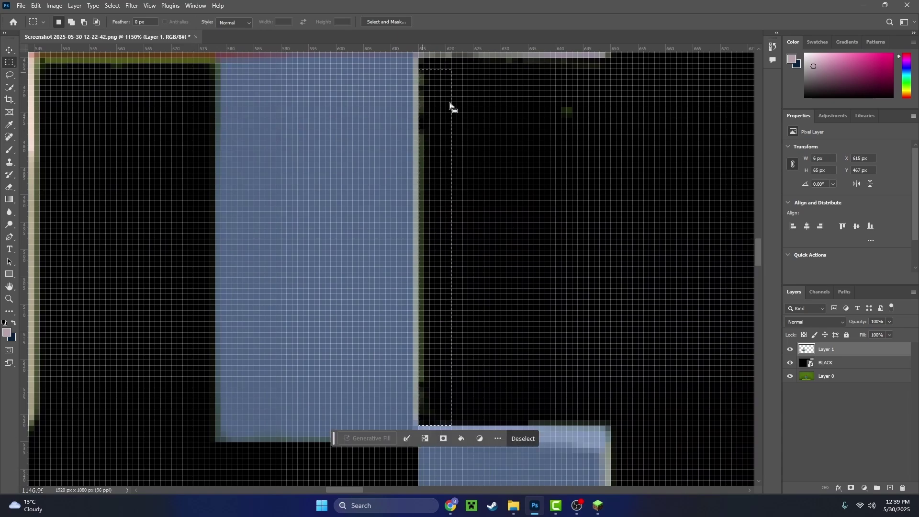
key(Delete)
key(ctrl+d)
- Remove the stray green spot in the empty area below the lavender block, outside the blue neck column
scroll(493, 251, down, 3)
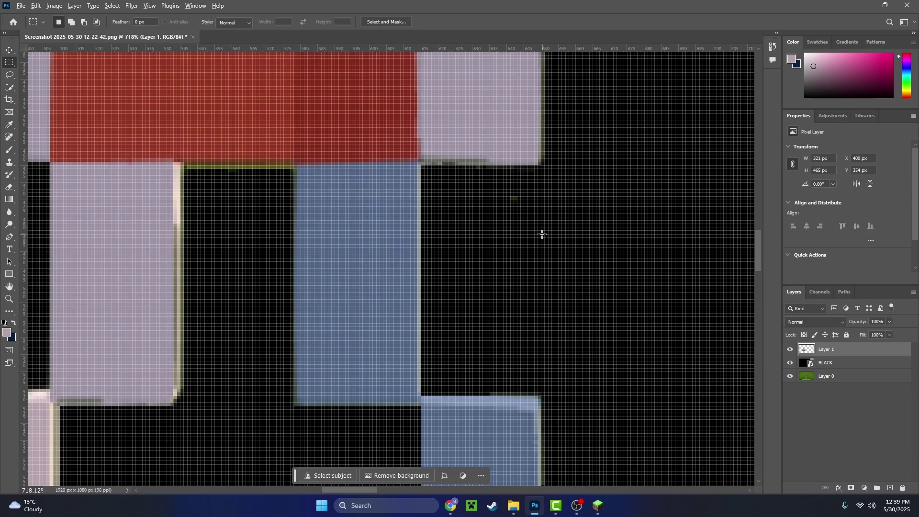
scroll(542, 234, down, 2)
drag(536, 228, 505, 200)
key(ctrl+d)
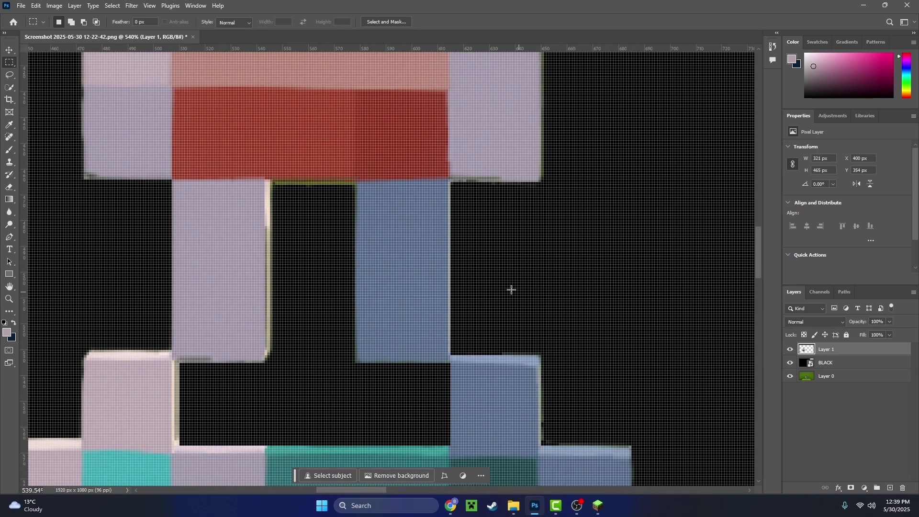
- Clear the gap between the lavender and blue neck columns, trimming the green and cream fringes off its edges
scroll(323, 267, up, 4)
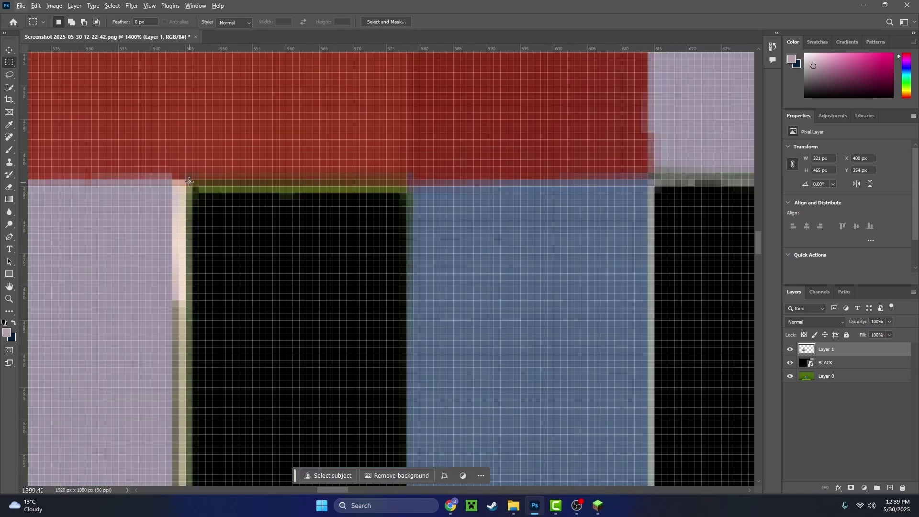
scroll(269, 268, down, 3)
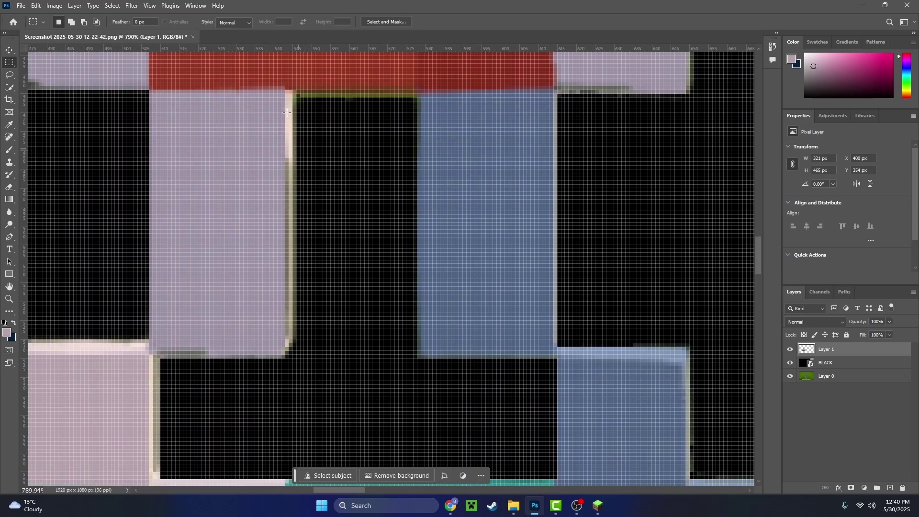
drag(294, 90, 421, 408)
key(Delete)
click(457, 397)
drag(353, 400, 285, 87)
key(Delete)
key(ctrl+d)
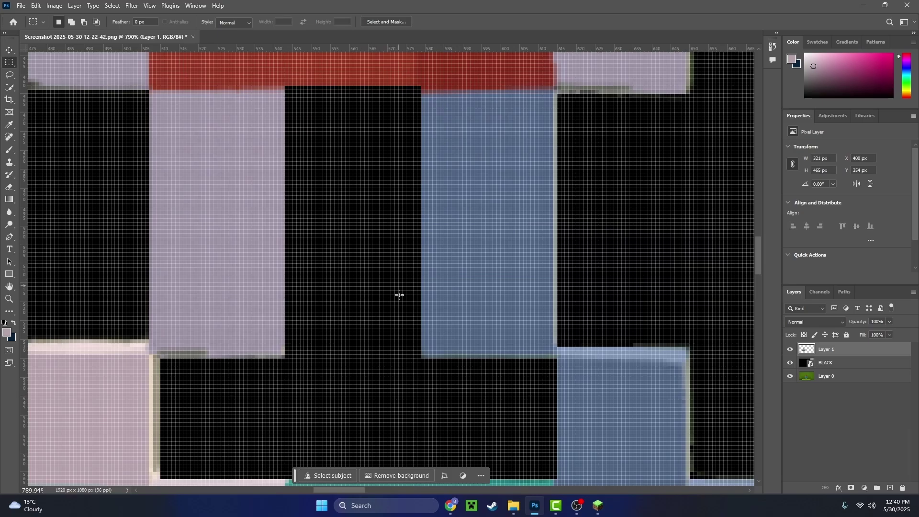
- Delete the fringe pixels along the outer side and top edges of the stepped blue shoulder blocks
scroll(399, 294, down, 4)
scroll(637, 355, up, 5)
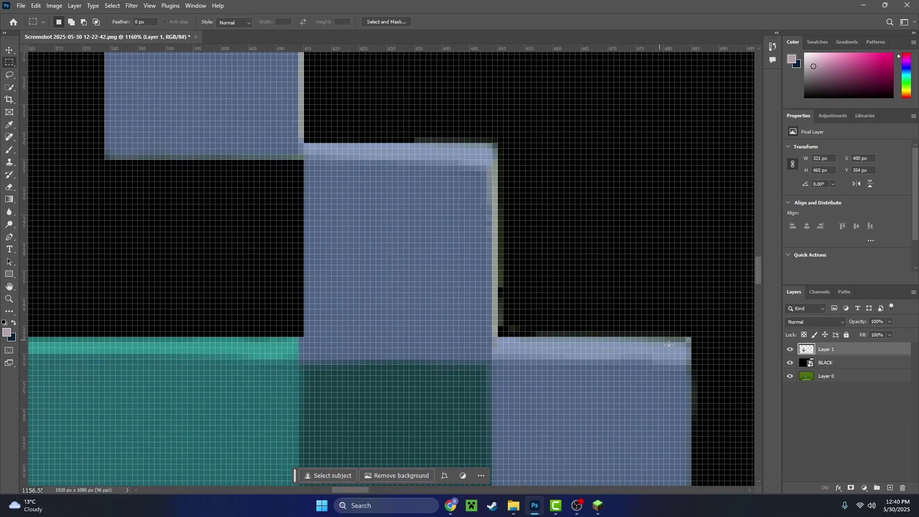
drag(696, 341, 495, 140)
key(ctrl+d)
drag(388, 122, 498, 139)
key(ctrl+d)
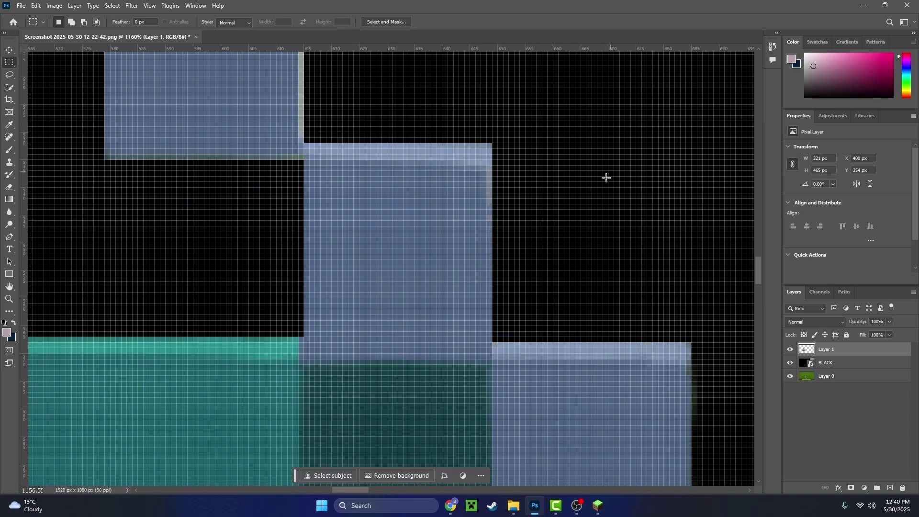
- Paint over the grey-green lower edge of the lavender block beside the dark red cork with the sampled lavender
scroll(606, 189, down, 3)
scroll(606, 190, down, 2)
scroll(552, 214, up, 6)
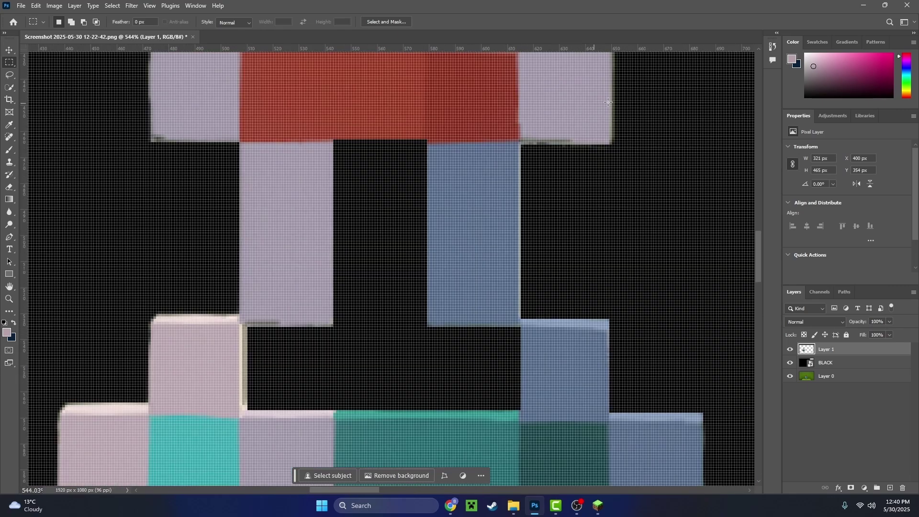
scroll(488, 188, up, 2)
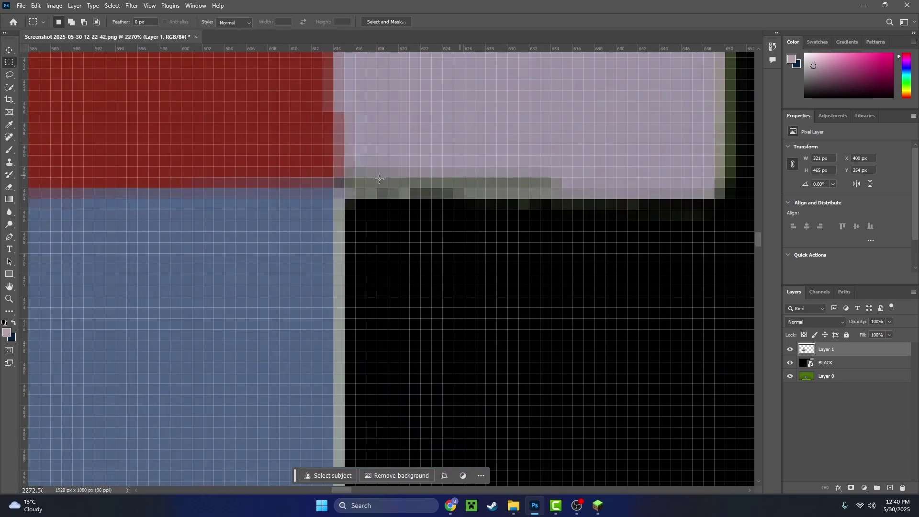
drag(729, 215, 359, 181)
click(433, 262)
key(b)
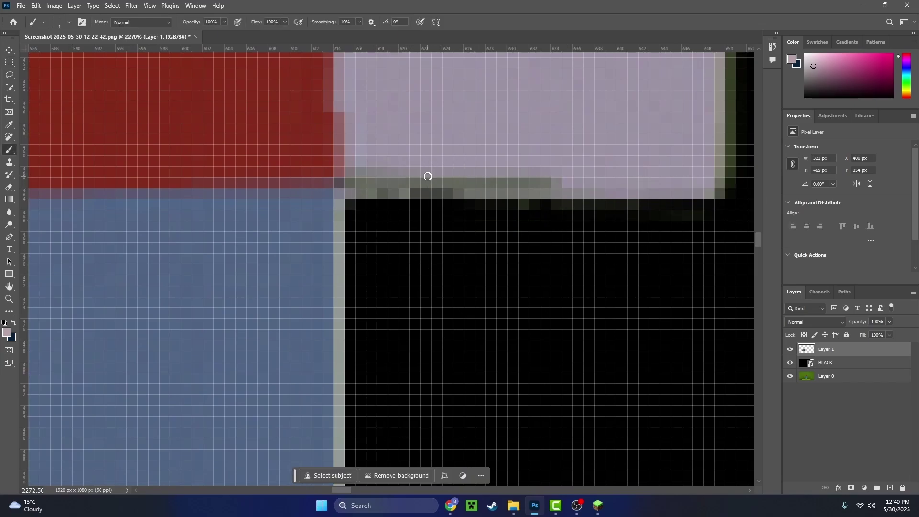
scroll(430, 168, up, 3)
mouse_move(680, 213)
mouse_down()
mouse_move(592, 203)
mouse_move(505, 212)
mouse_move(667, 201)
mouse_move(449, 208)
mouse_move(281, 197)
mouse_move(444, 208)
mouse_up()
scroll(435, 216, right, 2)
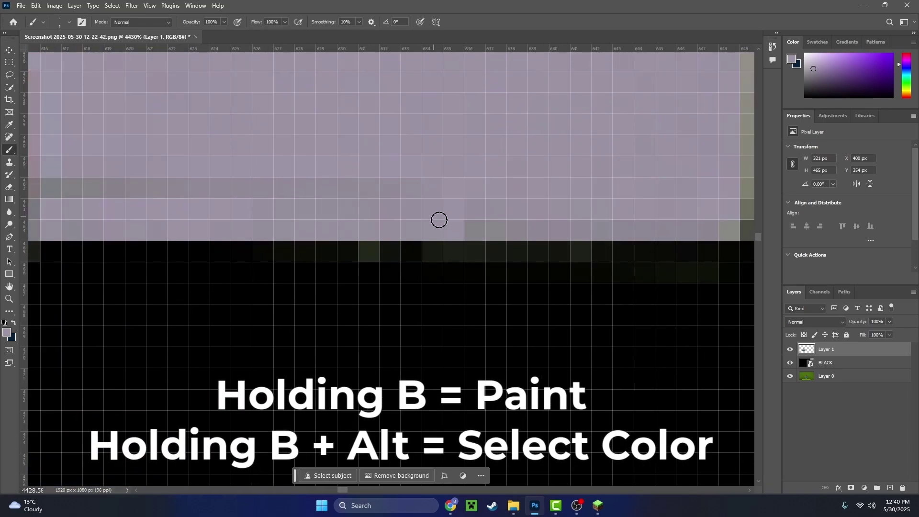
- Paint over the dark green pixels along the bottom of the lavender block on the cork's opposite side
scroll(549, 216, down, 6)
scroll(107, 226, up, 6)
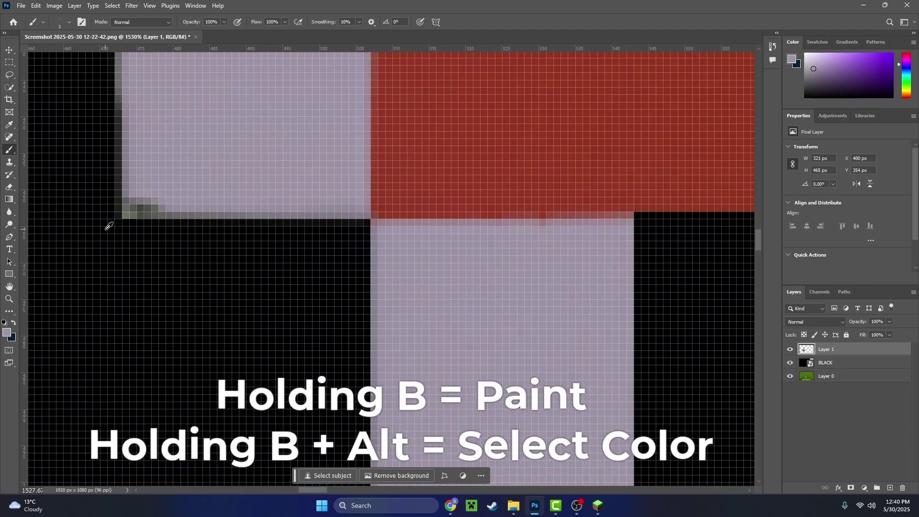
mouse_move(291, 208)
mouse_down()
mouse_move(182, 180)
mouse_move(172, 190)
mouse_move(184, 221)
mouse_move(216, 199)
mouse_move(172, 215)
mouse_move(316, 214)
mouse_move(423, 228)
mouse_up()
- Quick-export Layer 1 as a PNG to the Desktop with the file name Layer 1, and select the exported file
scroll(520, 247, down, 12)
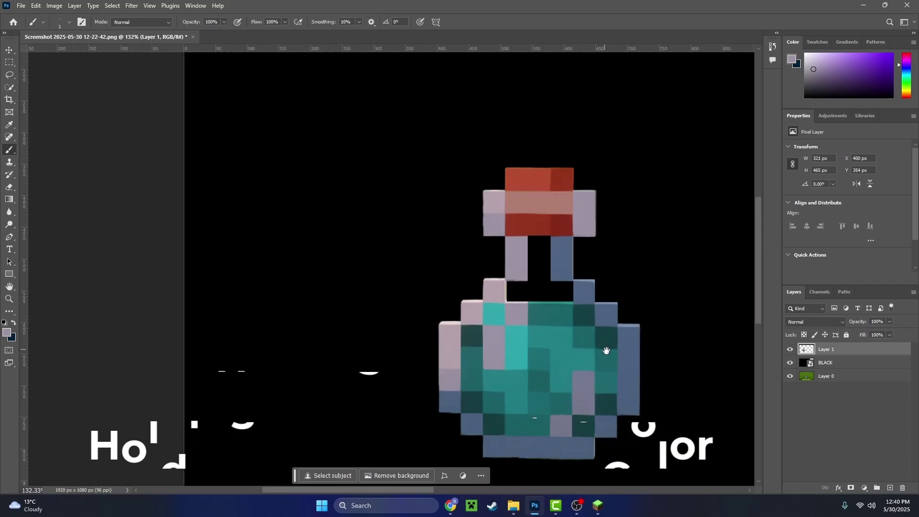
drag(607, 351, 521, 304)
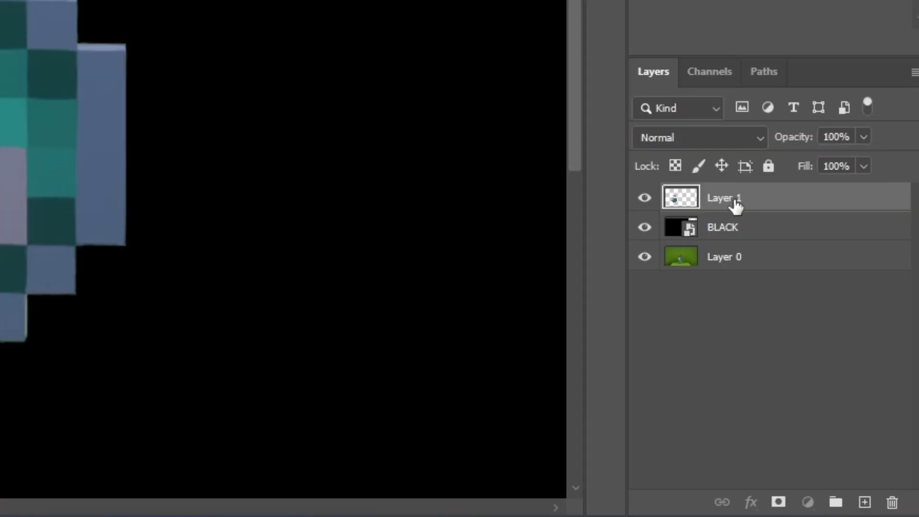
drag(830, 350, 826, 356)
right_click(745, 201)
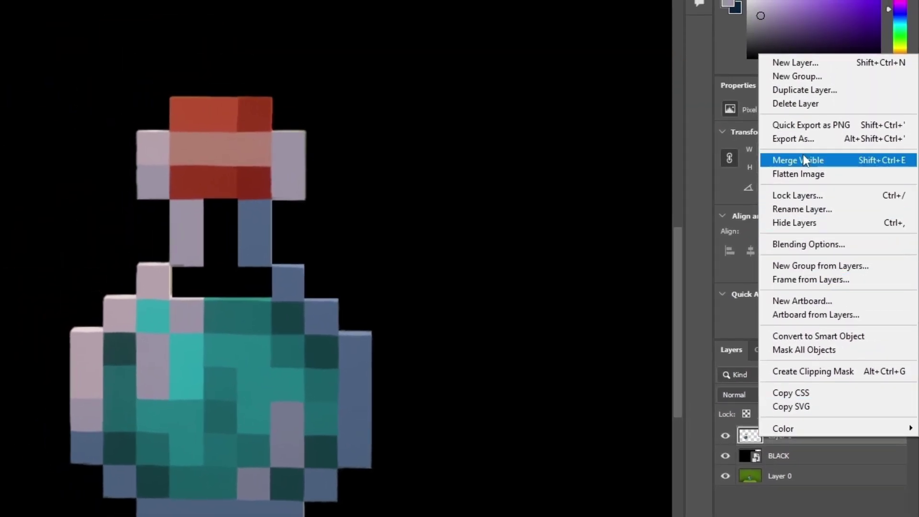
click(809, 125)
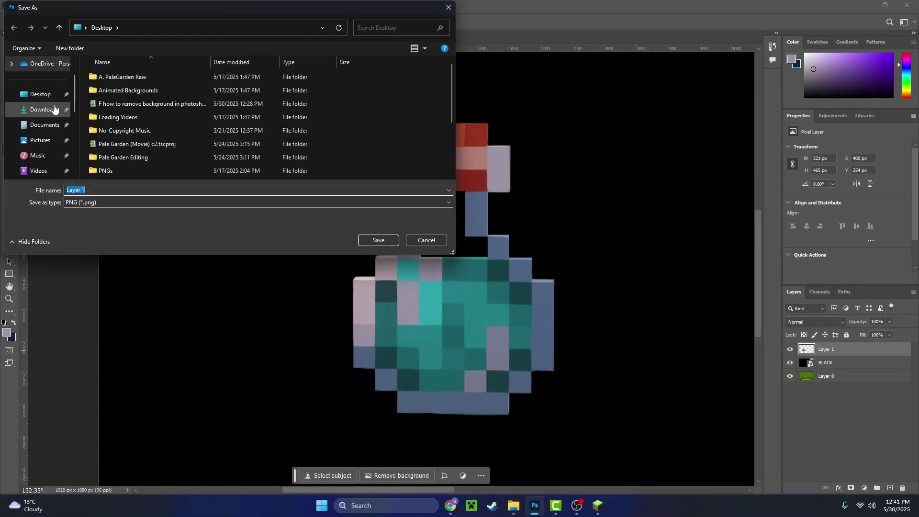
click(41, 94)
click(104, 191)
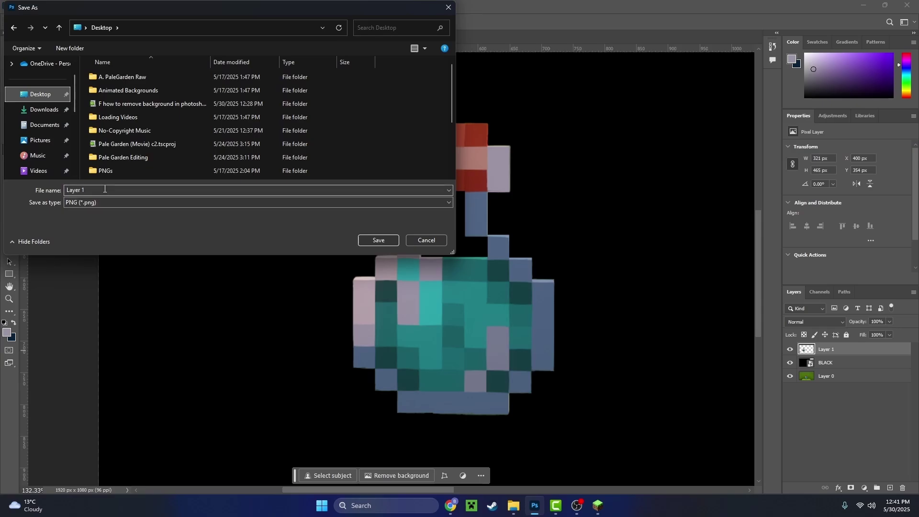
drag(105, 190, 36, 194)
click(378, 240)
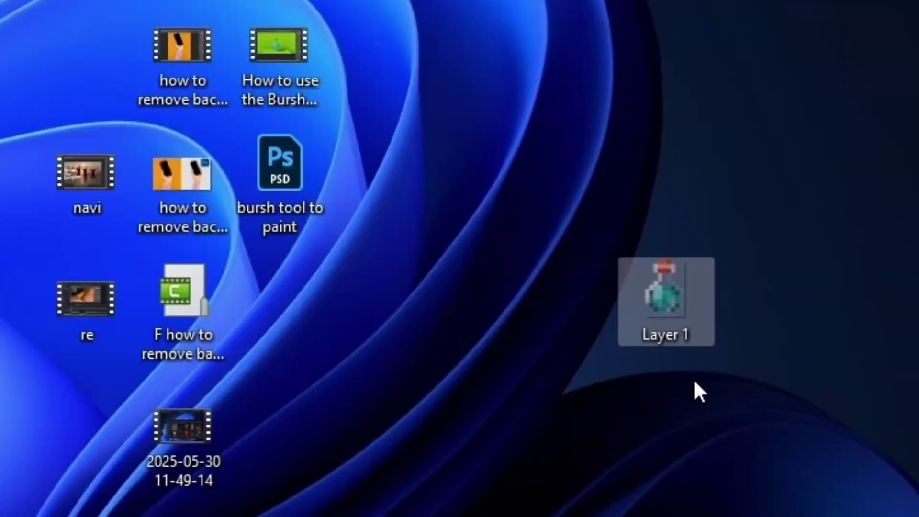
click(680, 320)
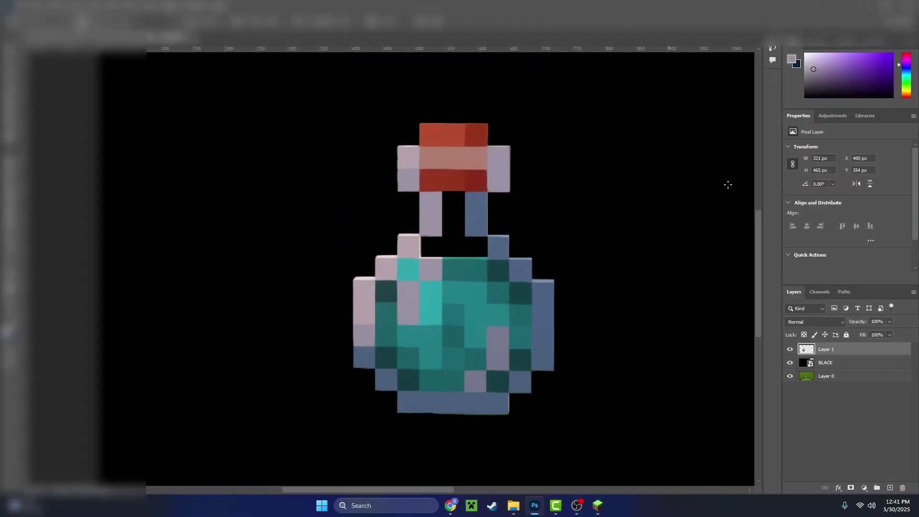